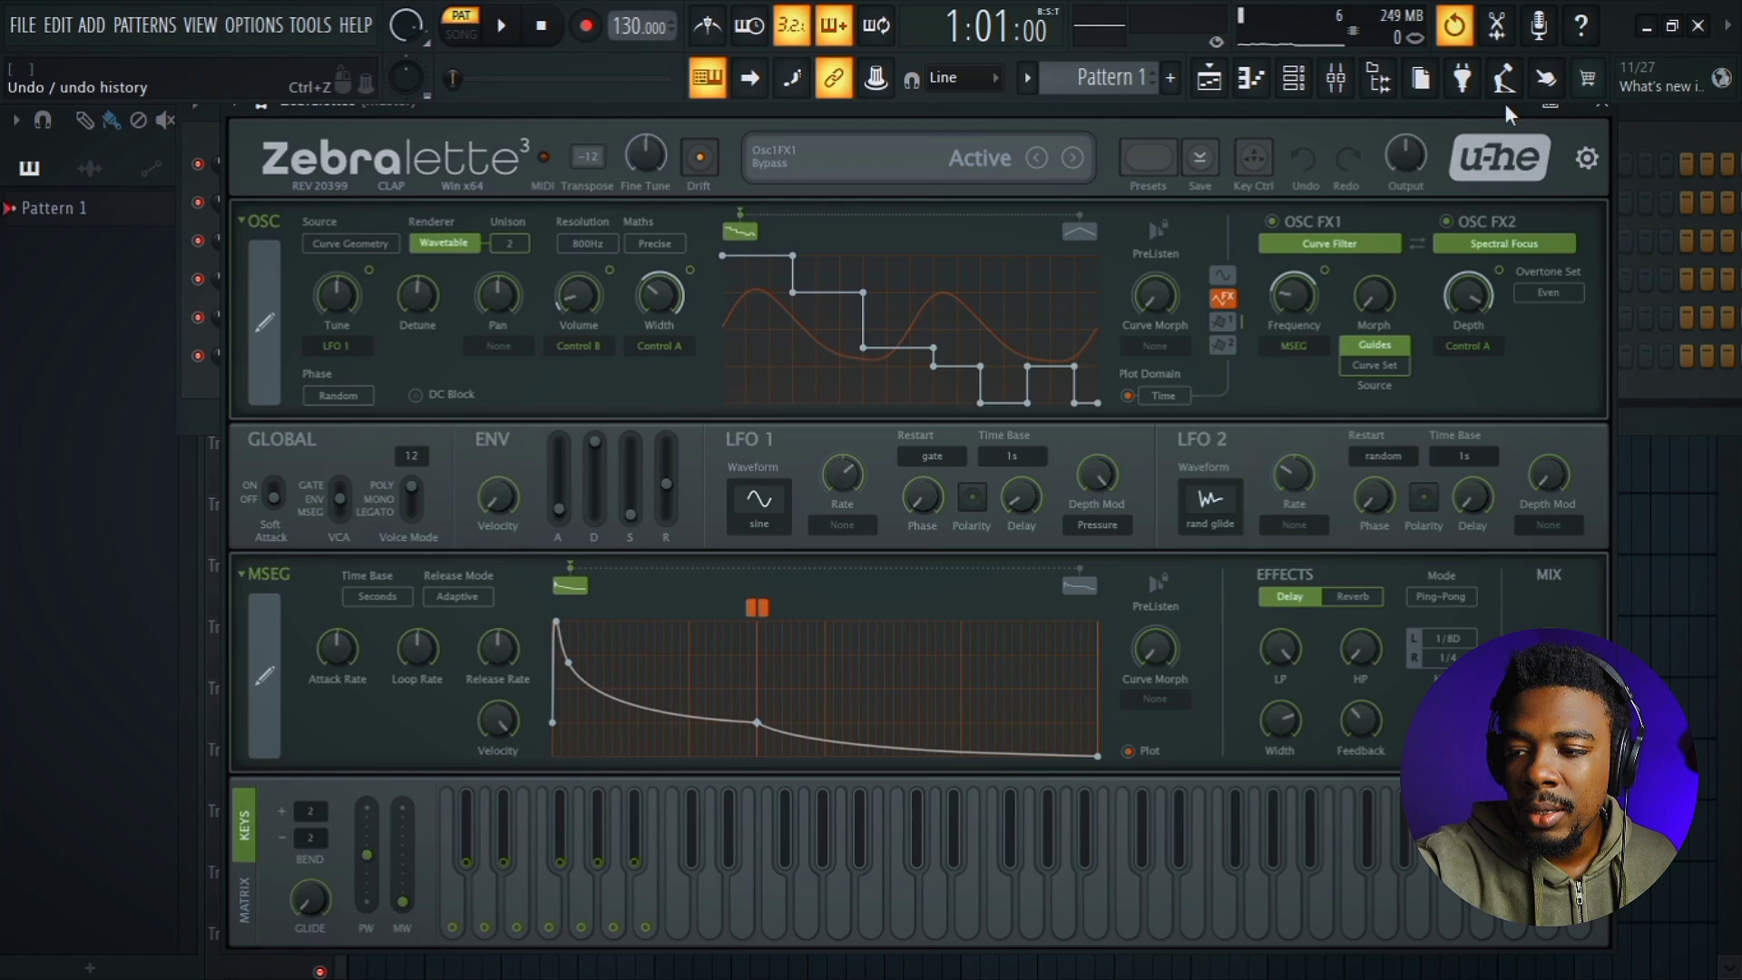
Step: Close Zebralette 3 and open the older Zebralette plugin from the Channel Rack
{"action": "left_click", "coordinate": [1601, 104]}
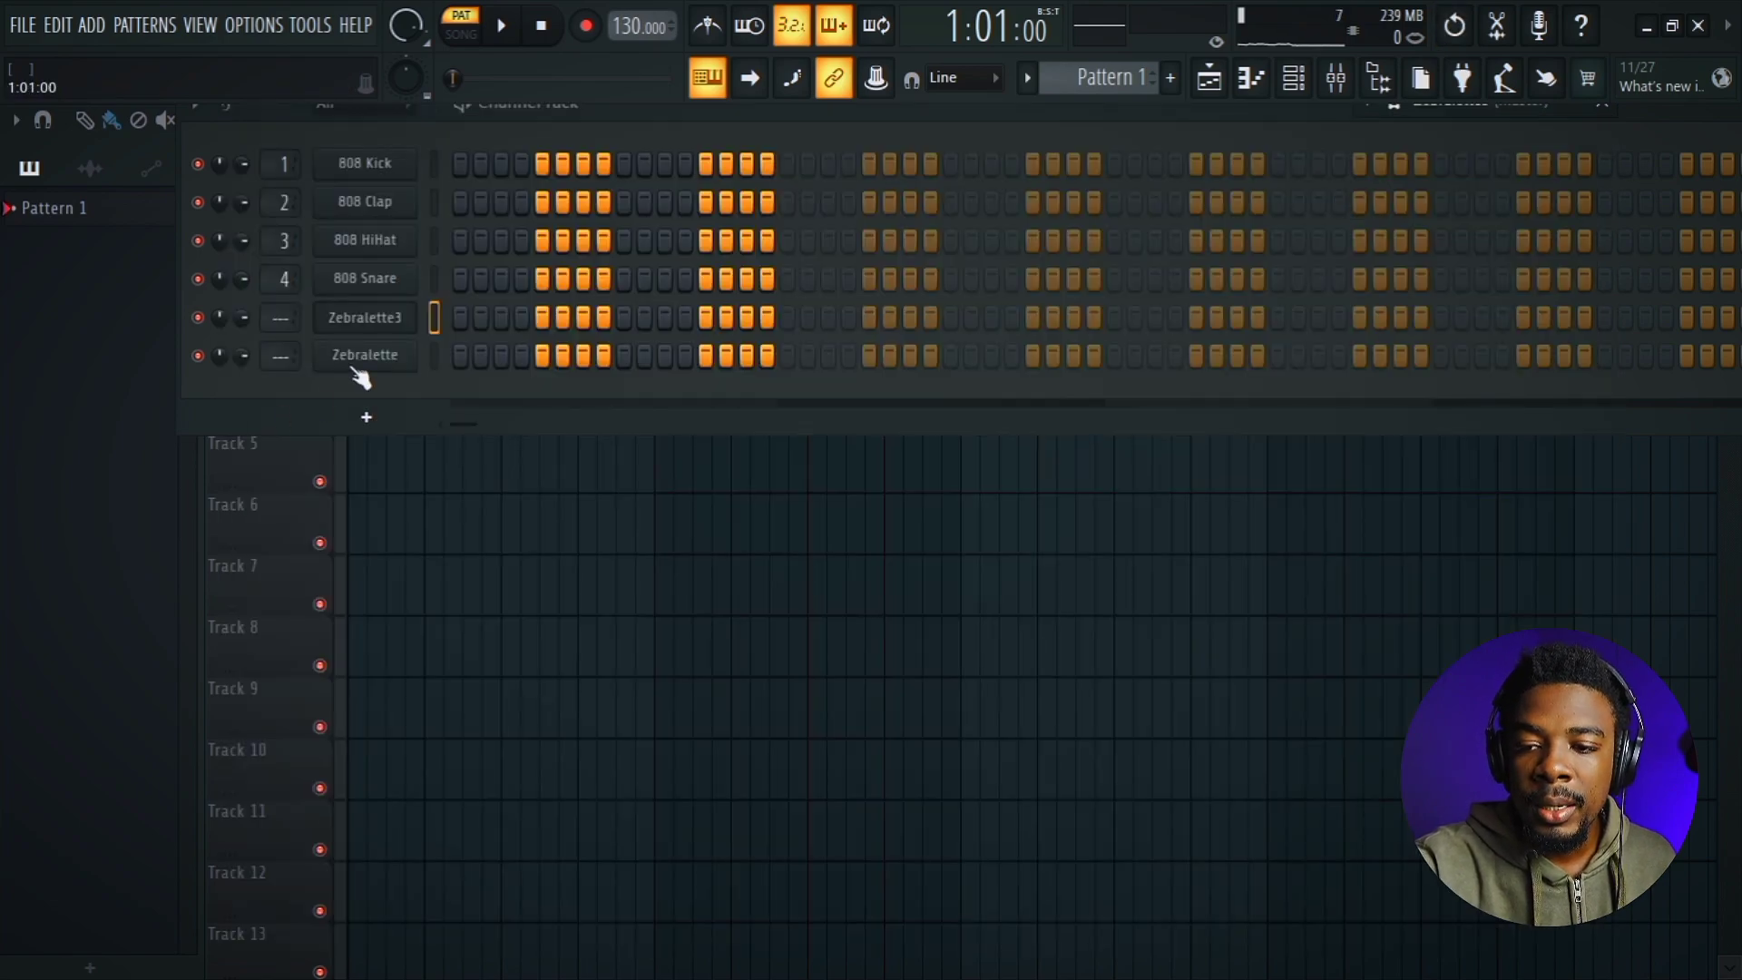
{"action": "left_click", "coordinate": [363, 359]}
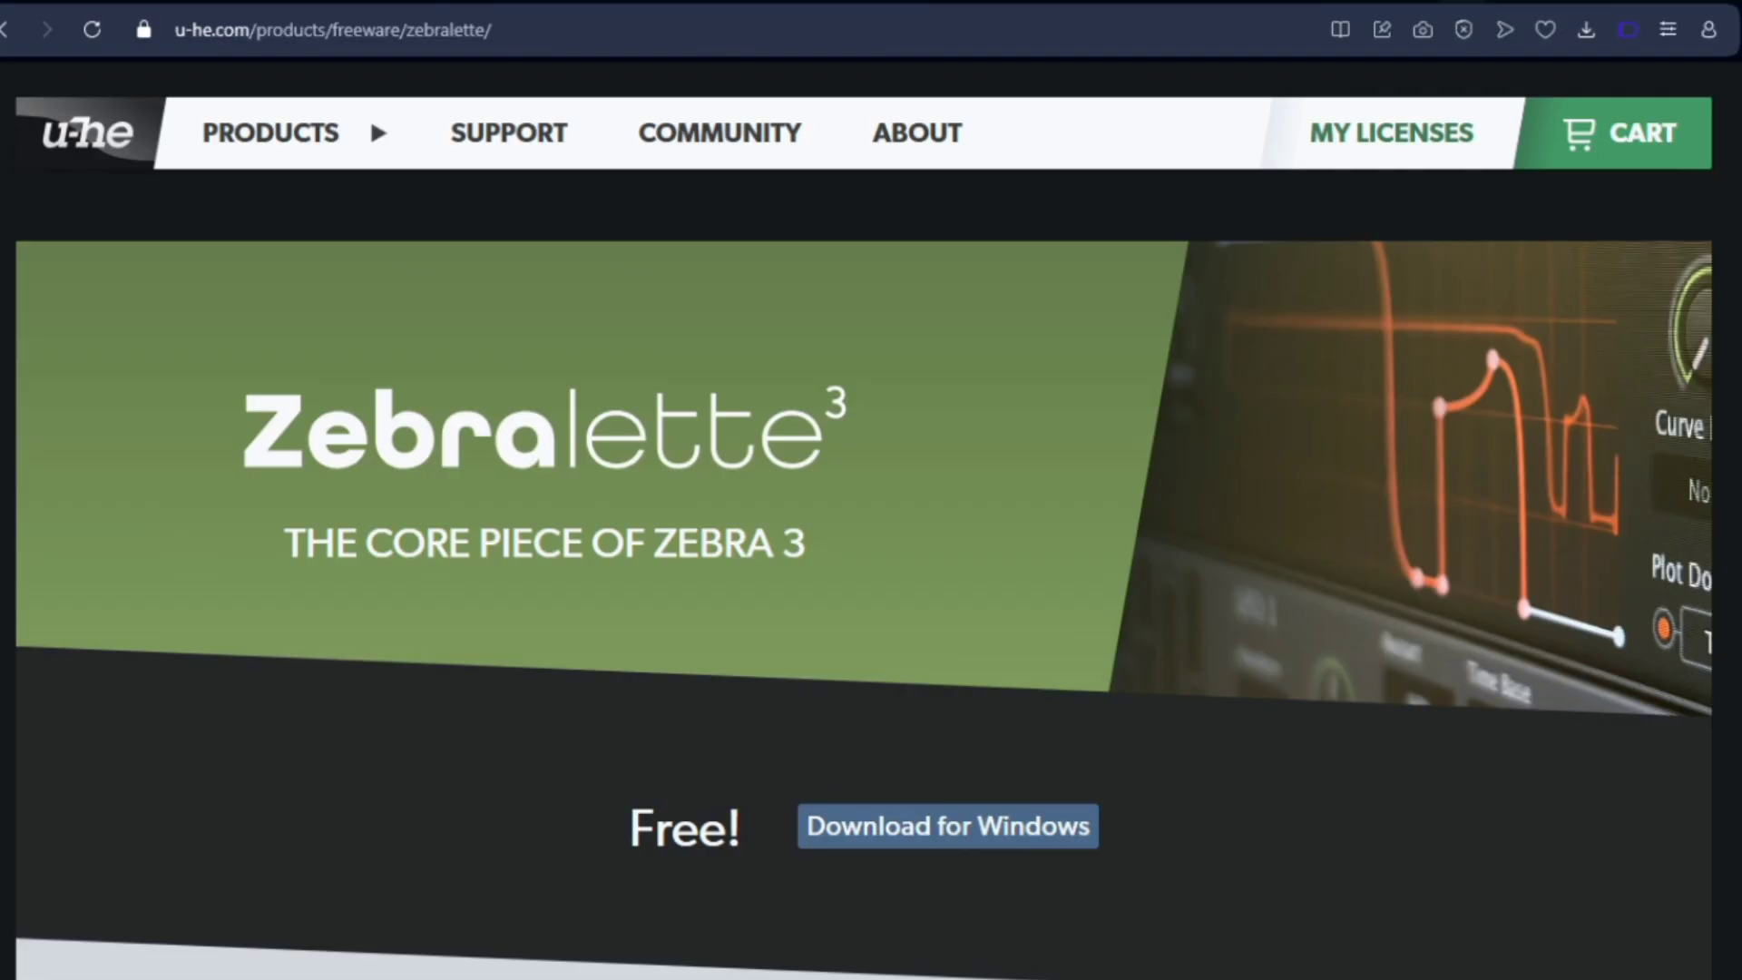
Step: Scroll the u-he Zebralette 3 product page to read the synth's description
{"action": "scroll", "coordinate": [870, 517], "scroll_direction": "down", "scroll_amount": 4}
{"action": "scroll", "coordinate": [871, 517], "scroll_direction": "down", "scroll_amount": 2}
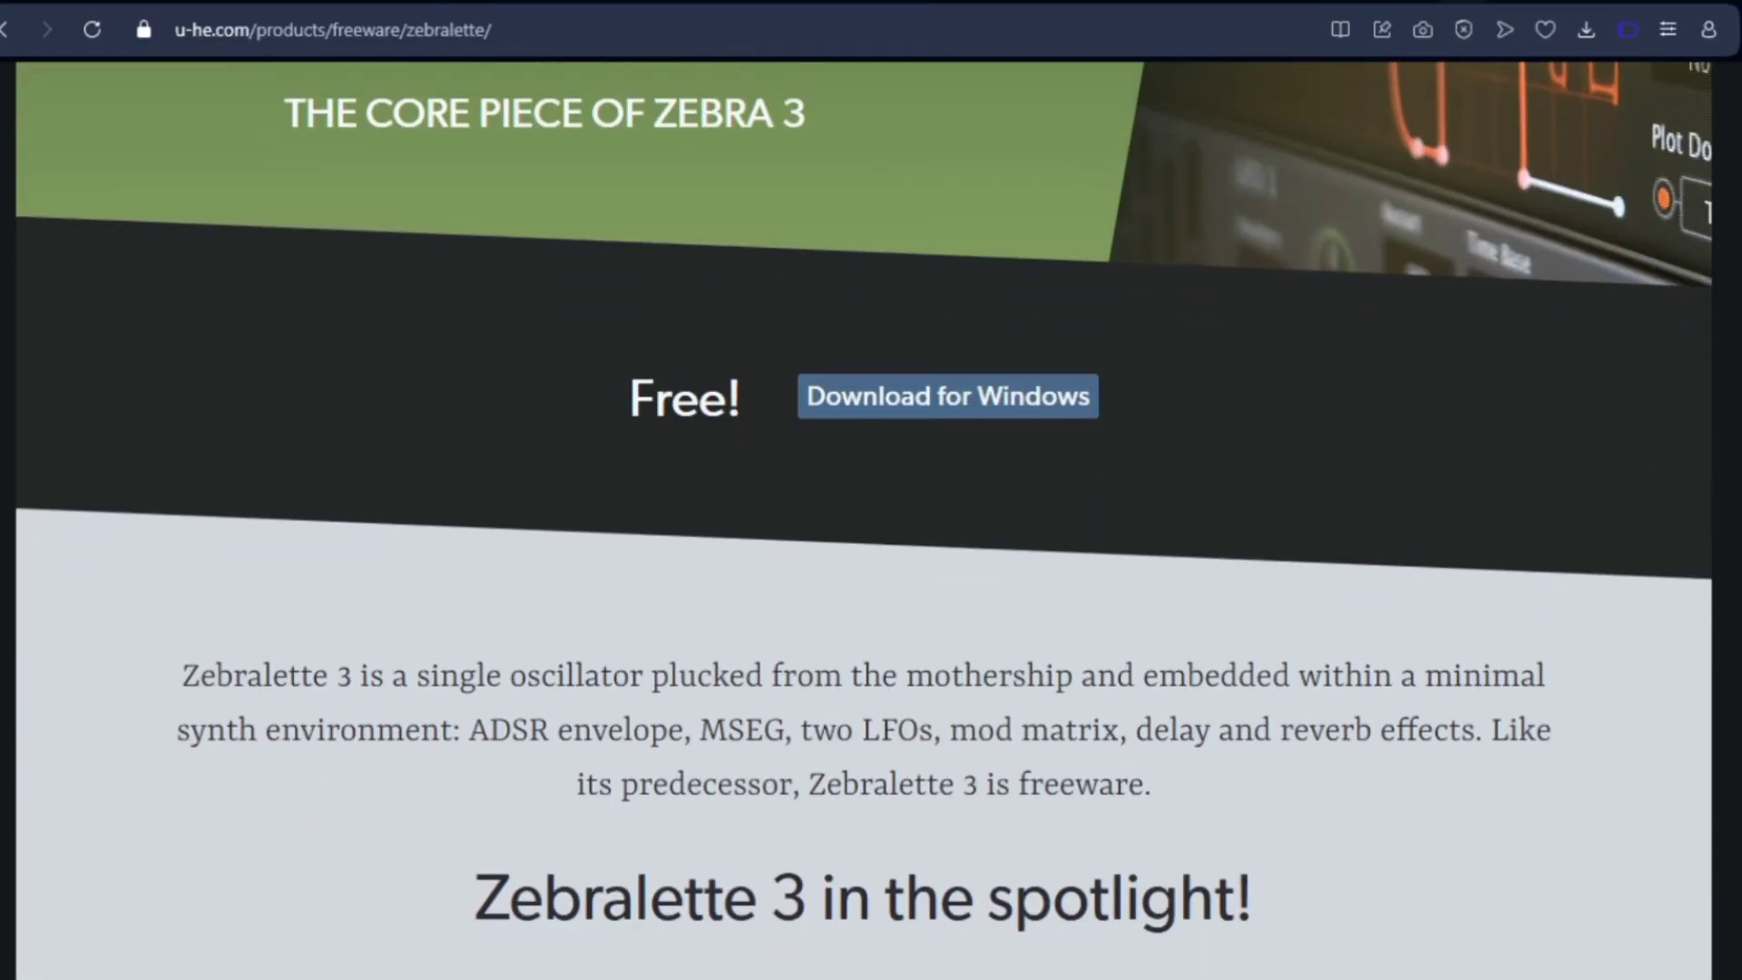
{"action": "scroll", "coordinate": [871, 517], "scroll_direction": "down", "scroll_amount": 1}
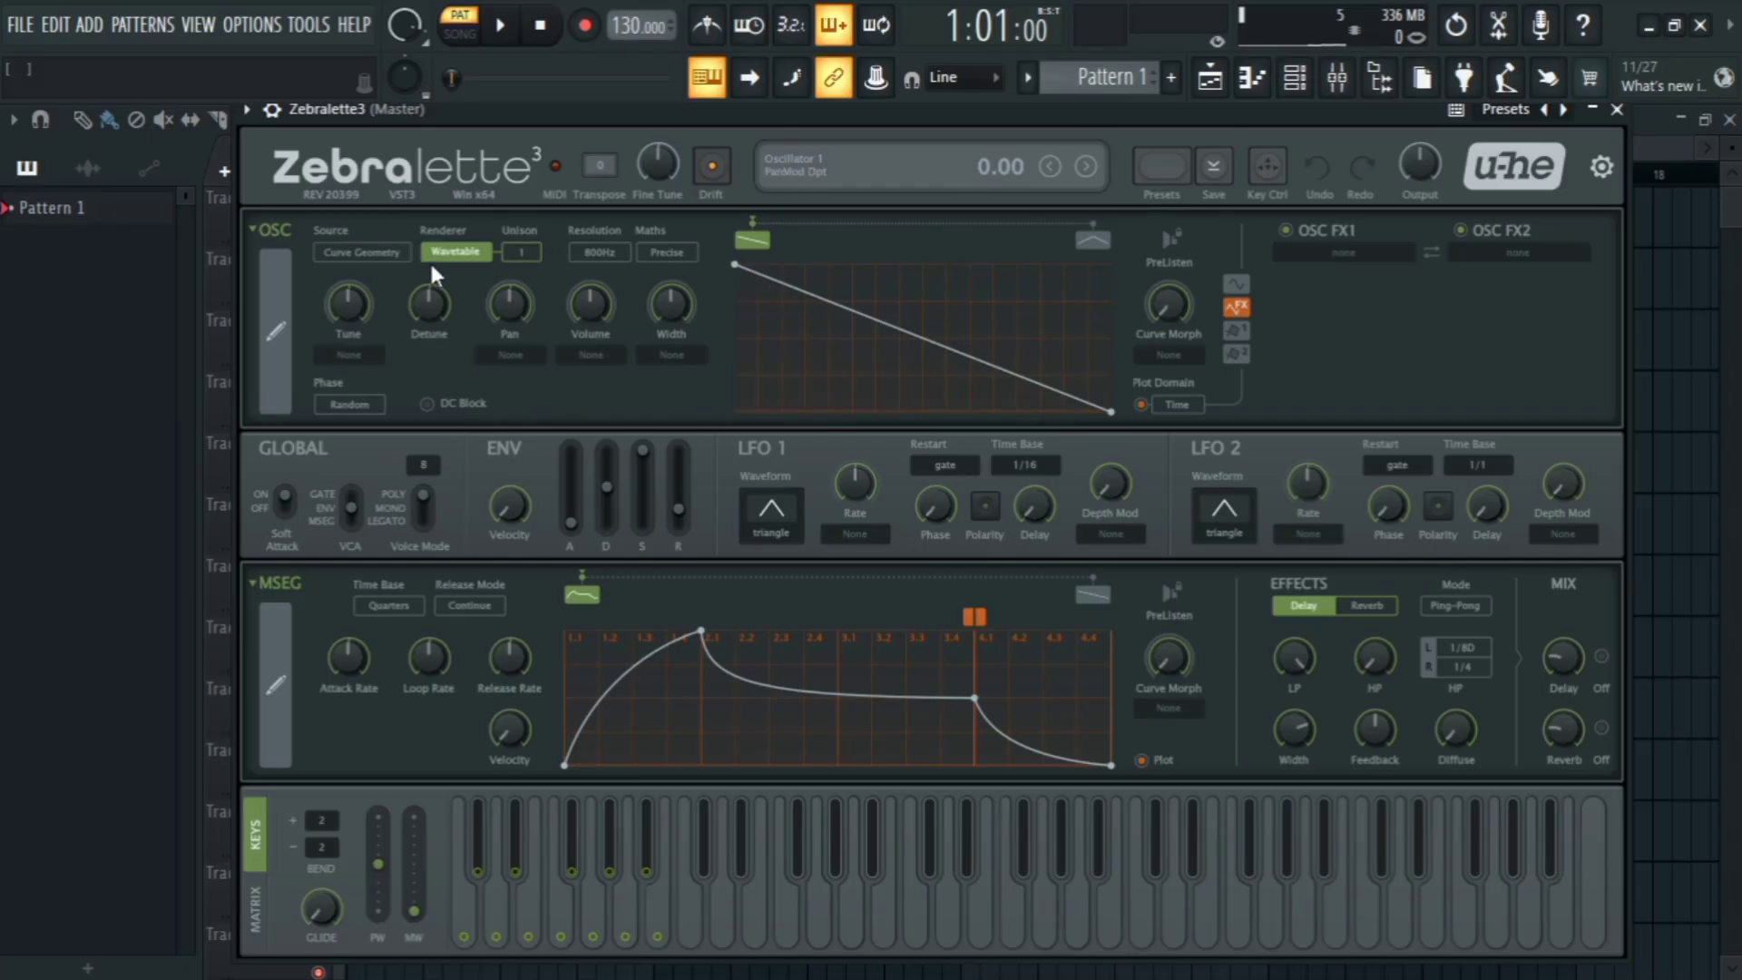
Step: In the full curve editor, add two oscillator points, forming a slight dip and a raised peak
{"action": "left_click", "coordinate": [273, 338]}
{"action": "left_click", "coordinate": [787, 410]}
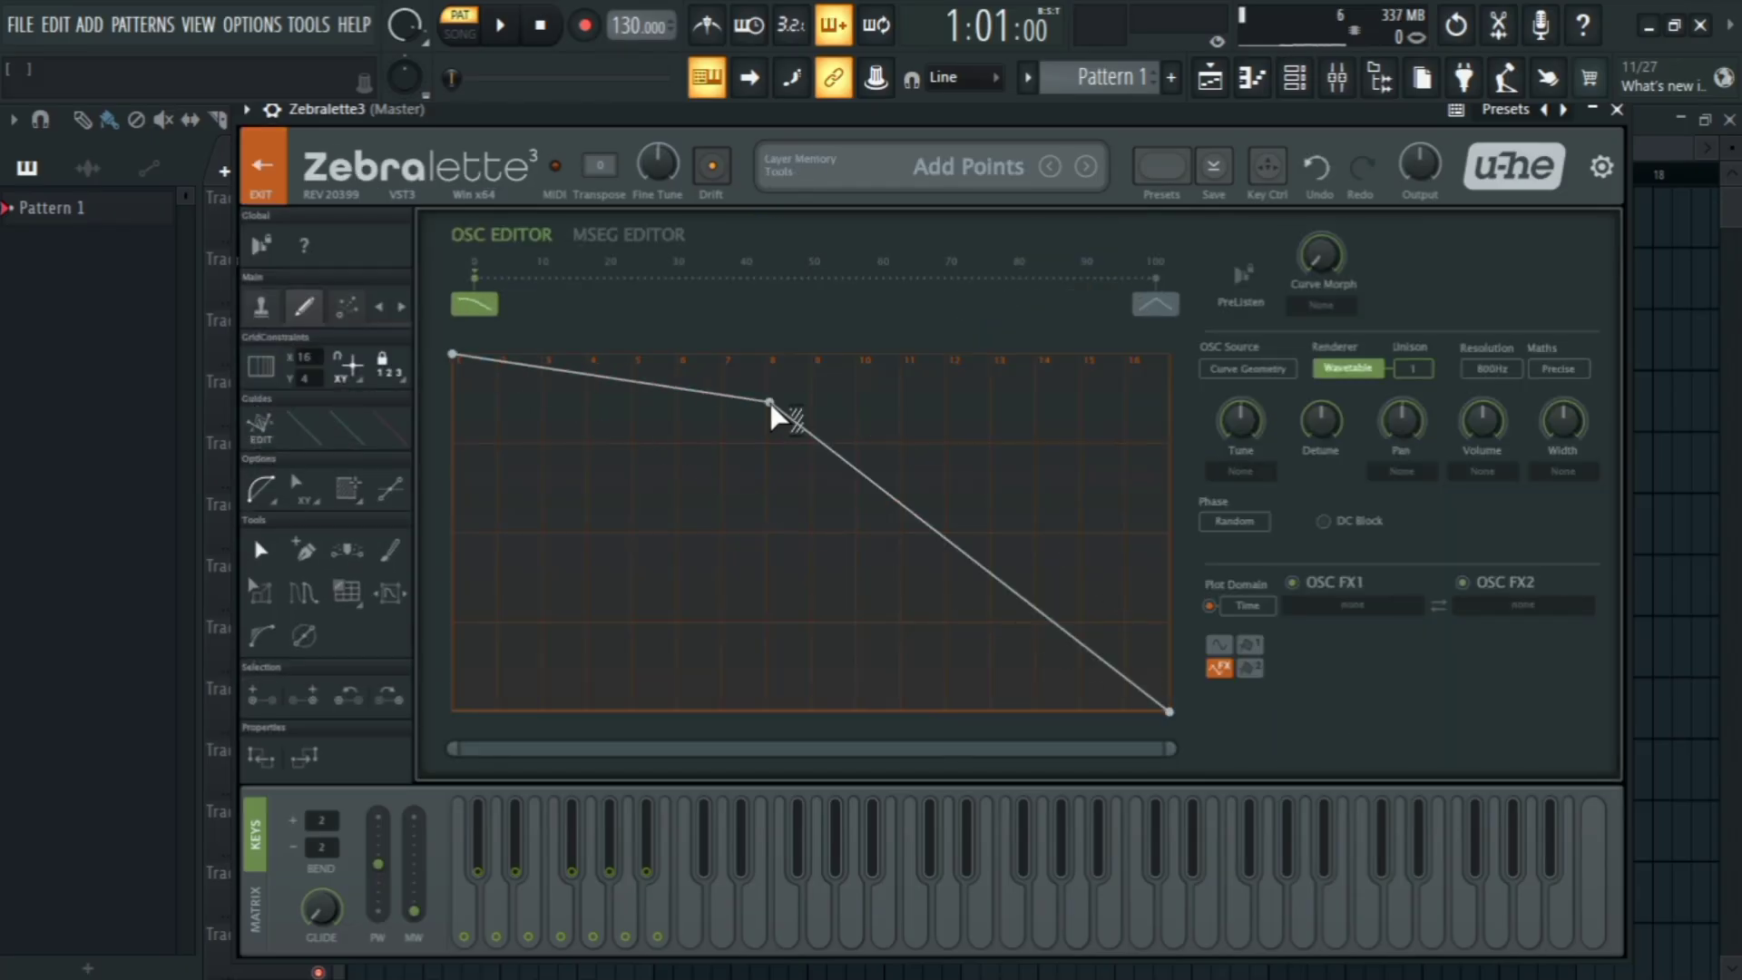
{"action": "mouse_move", "coordinate": [791, 422]}
{"action": "left_mouse_down"}
{"action": "mouse_move", "coordinate": [835, 362]}
{"action": "mouse_move", "coordinate": [802, 442]}
{"action": "left_mouse_up"}
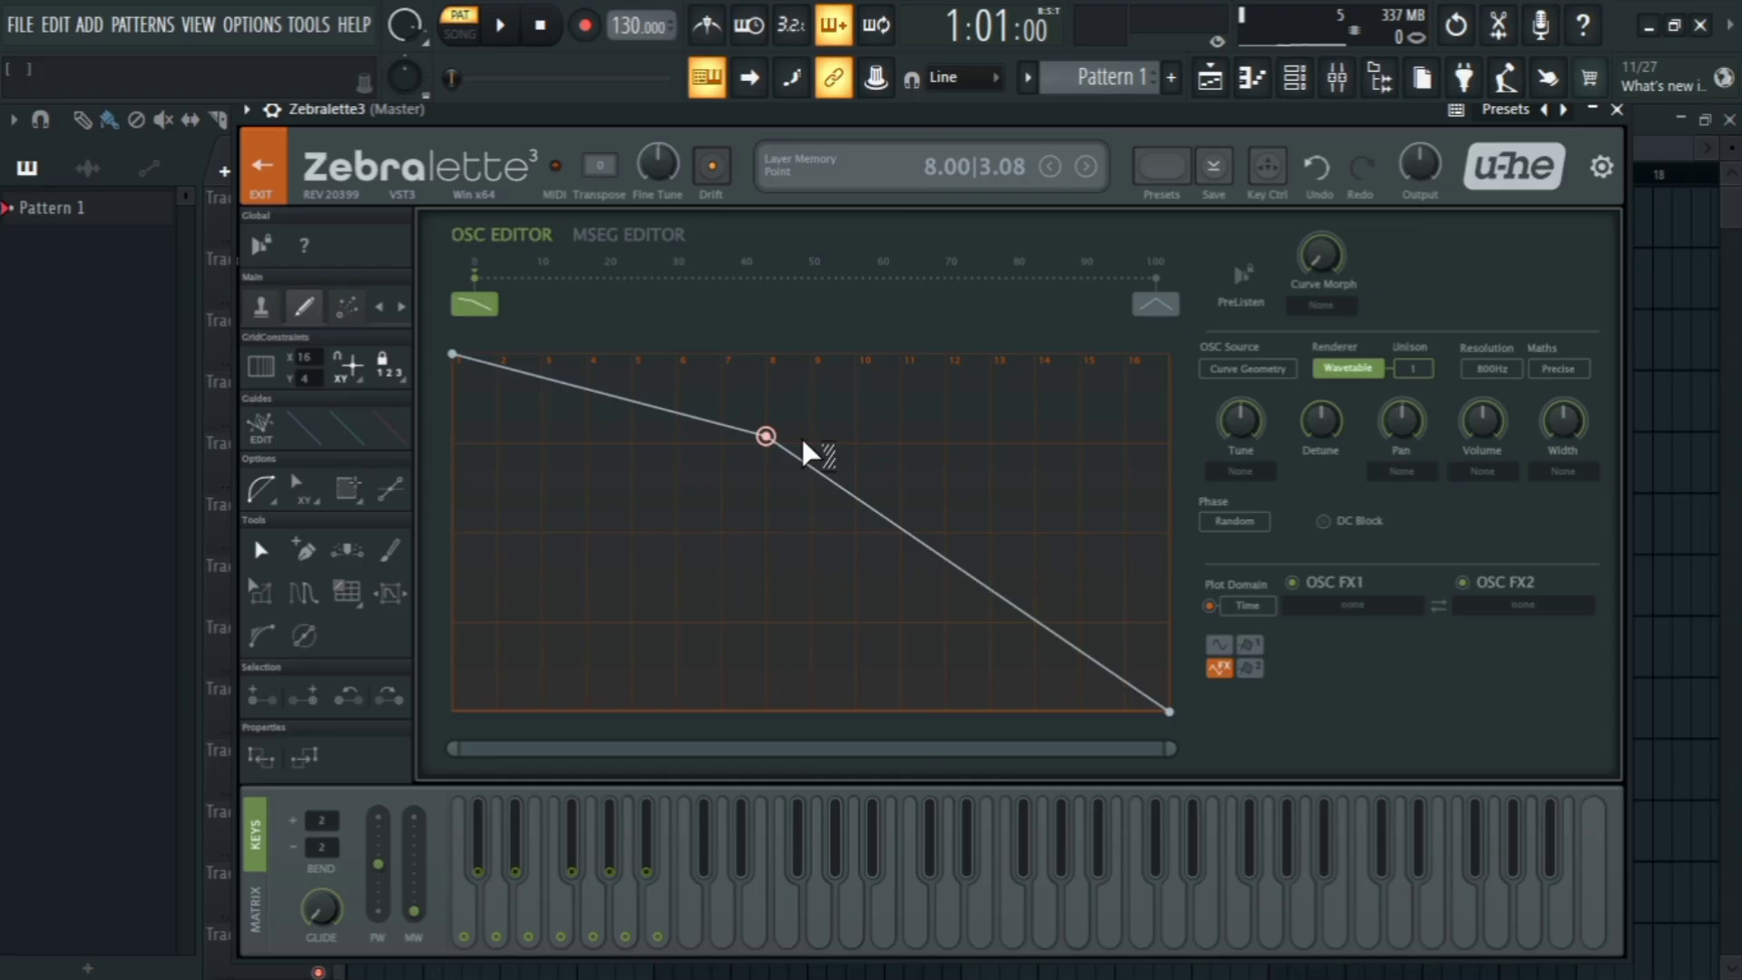
{"action": "left_click", "coordinate": [863, 508]}
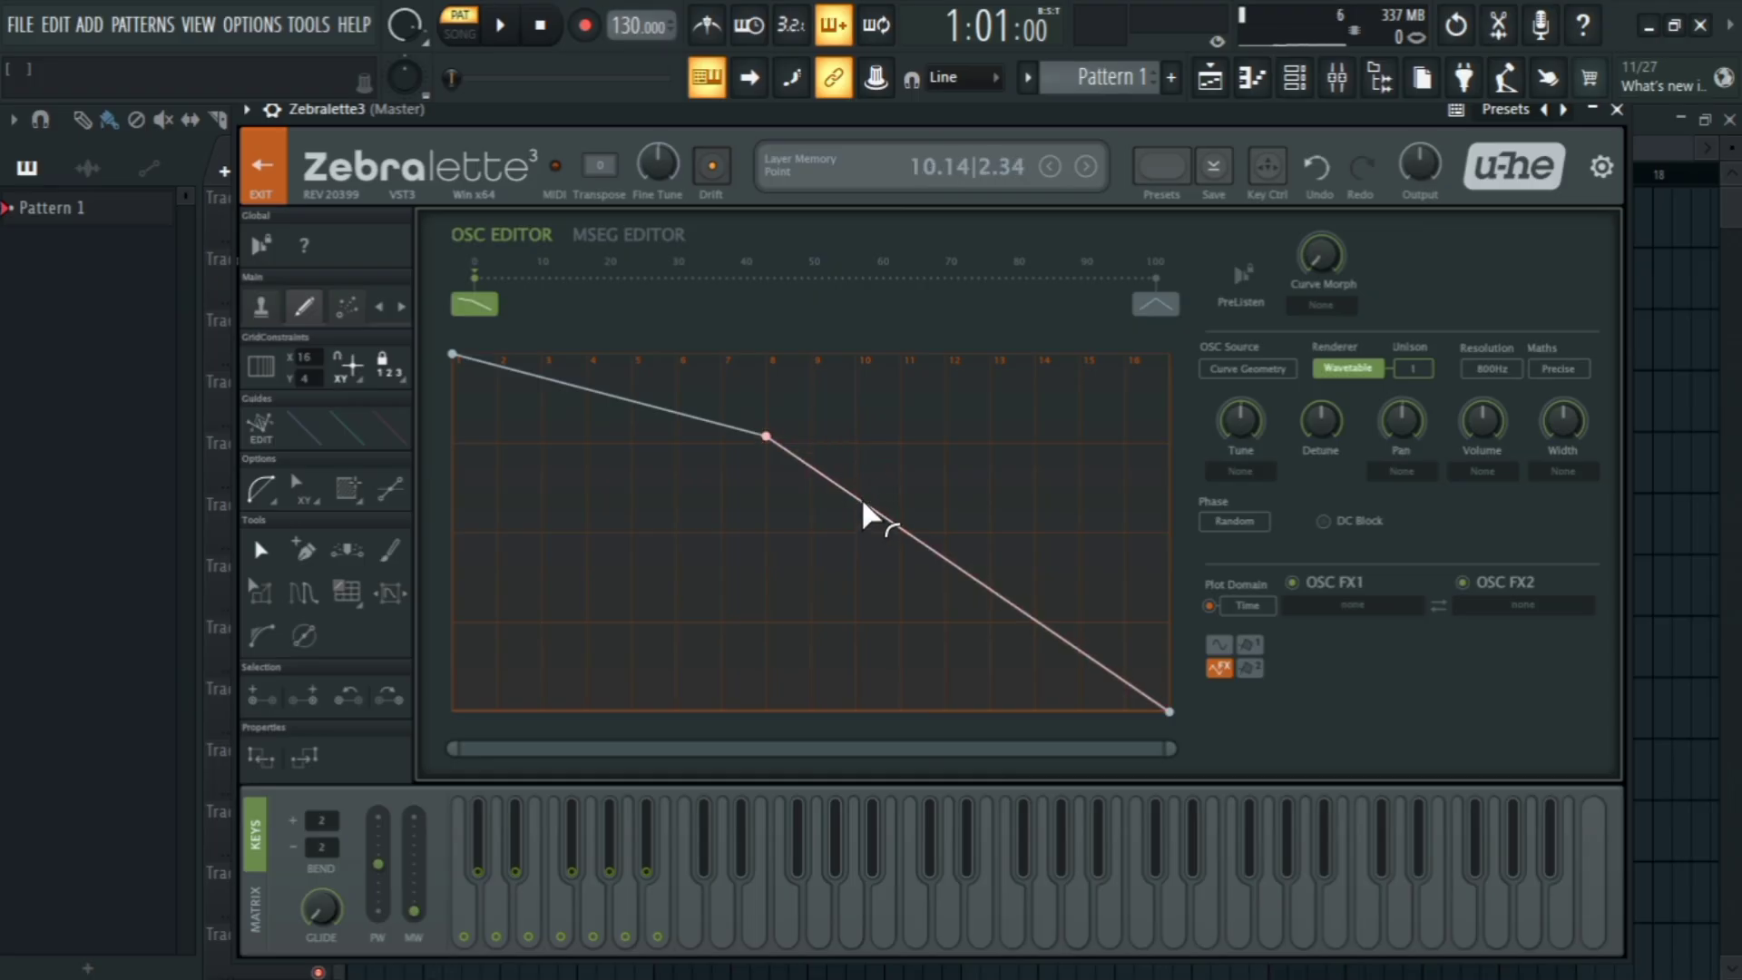
{"action": "left_click_drag", "start_coordinate": [863, 508], "coordinate": [957, 424]}
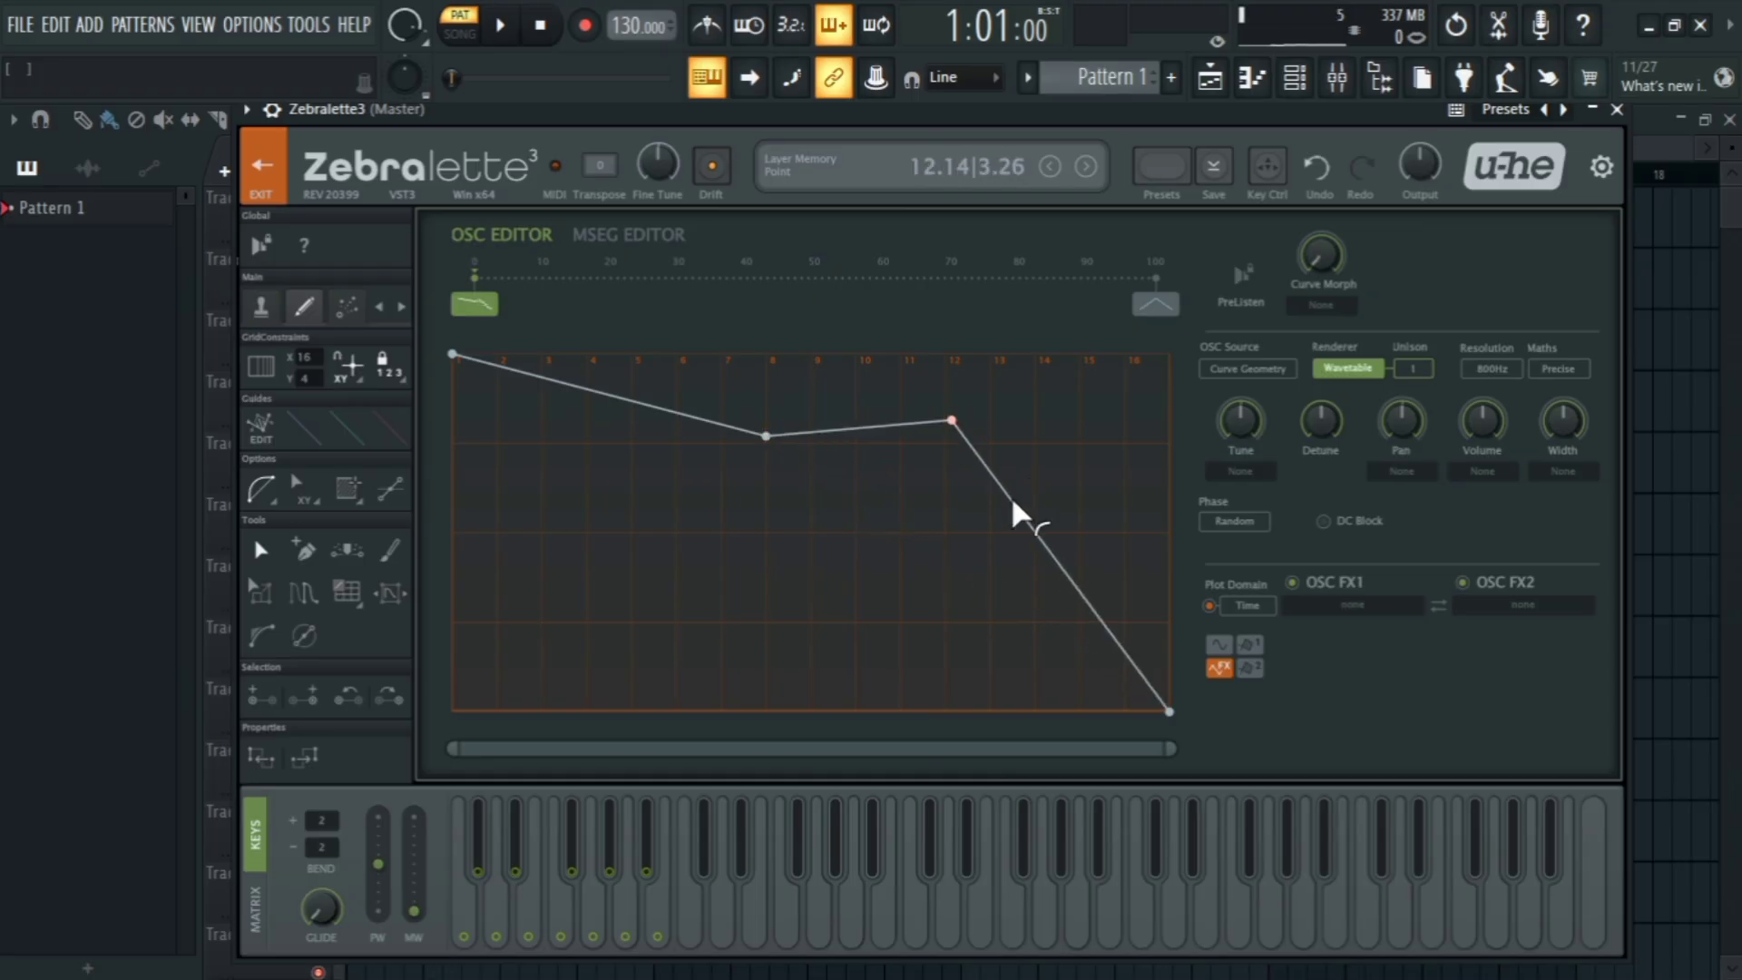
{"action": "key", "text": "Escape"}
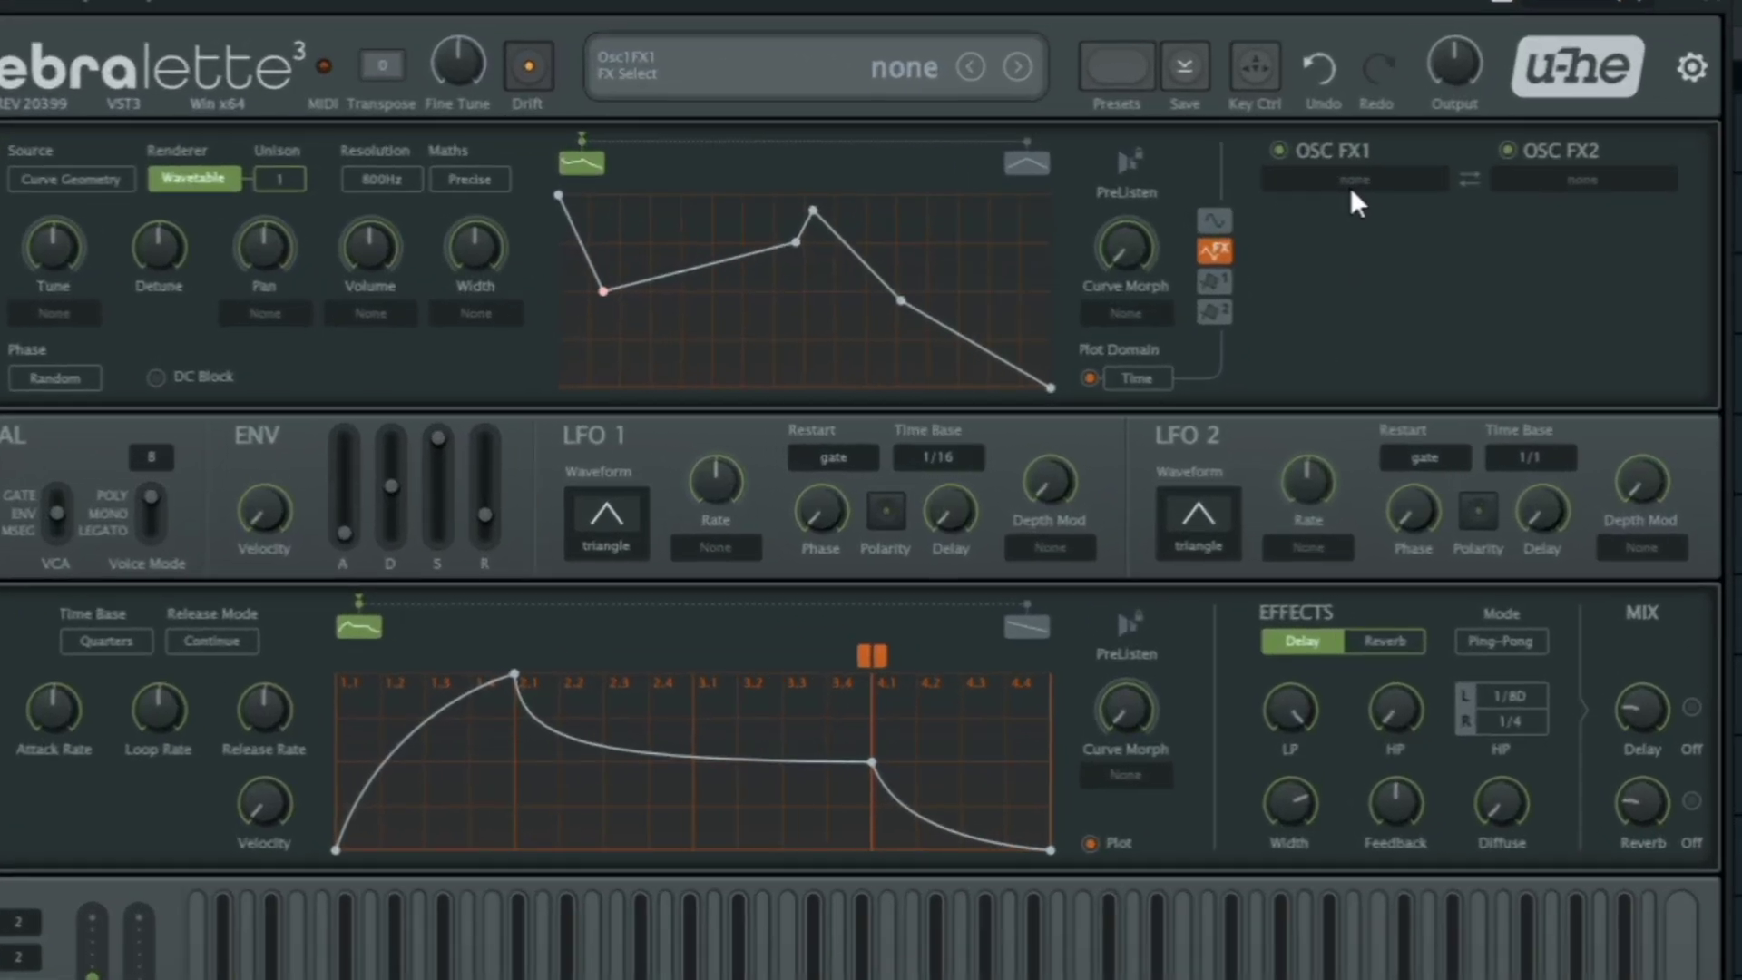
Step: Set the first OSC FX slot to Phase Distortion, then swap it for Spectral Focus
{"action": "left_click", "coordinate": [1354, 181]}
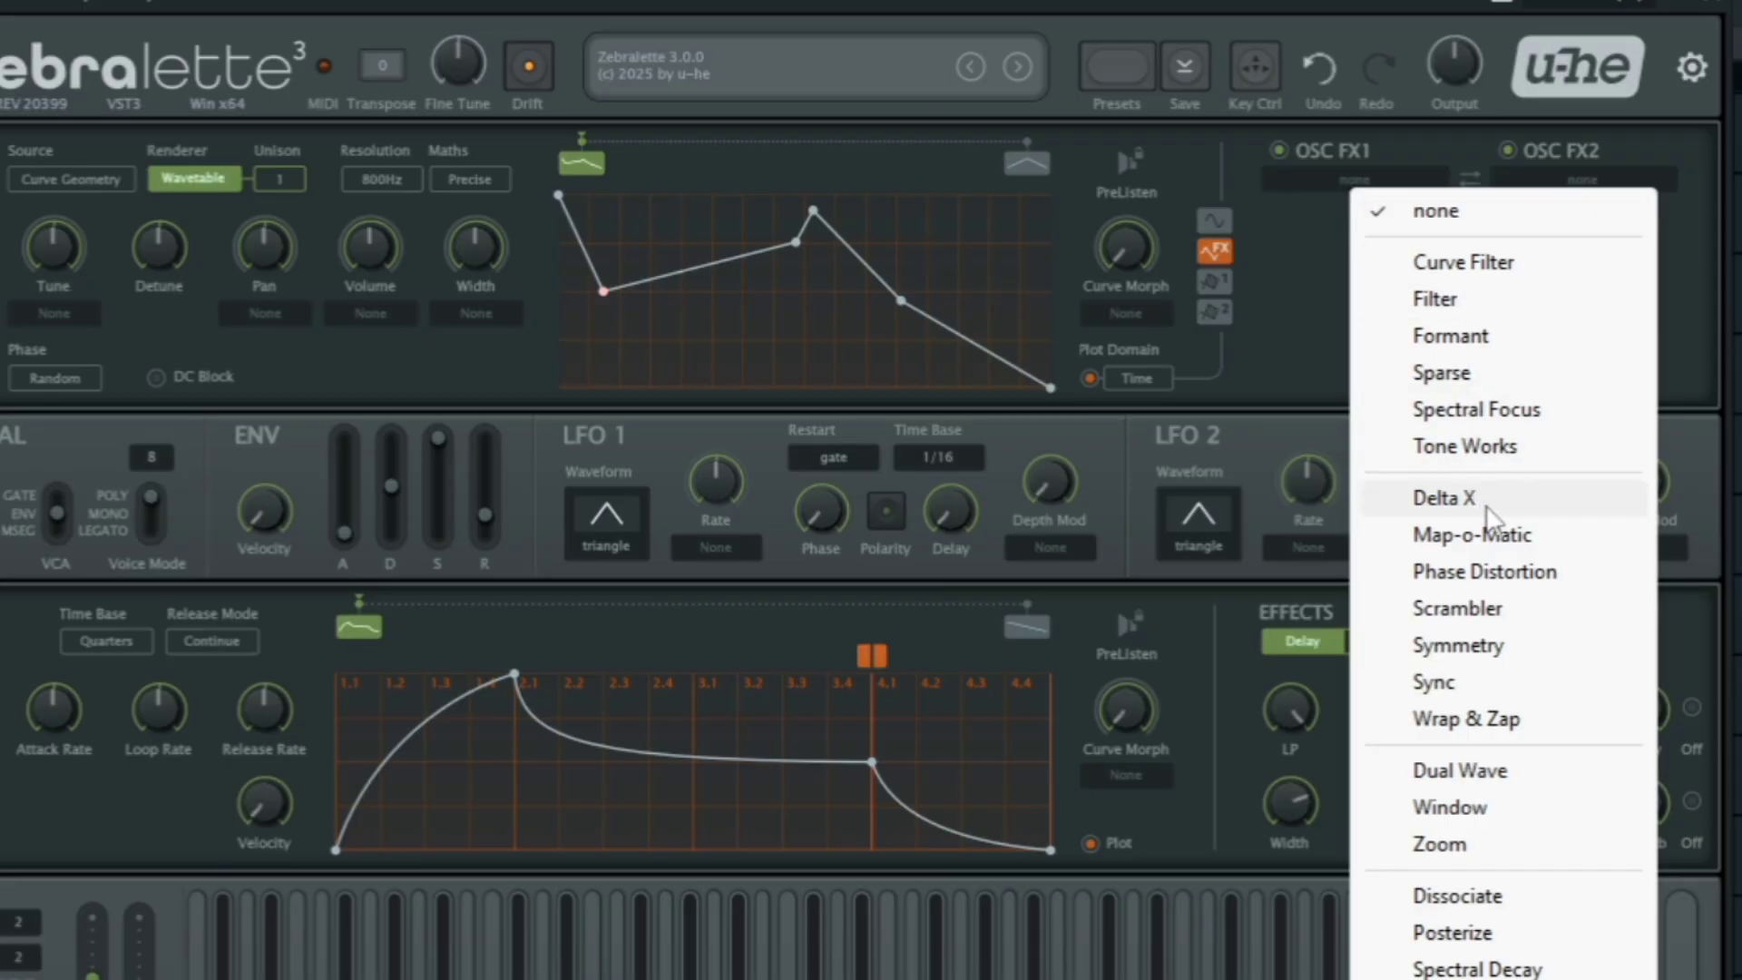
{"action": "left_click", "coordinate": [1474, 572]}
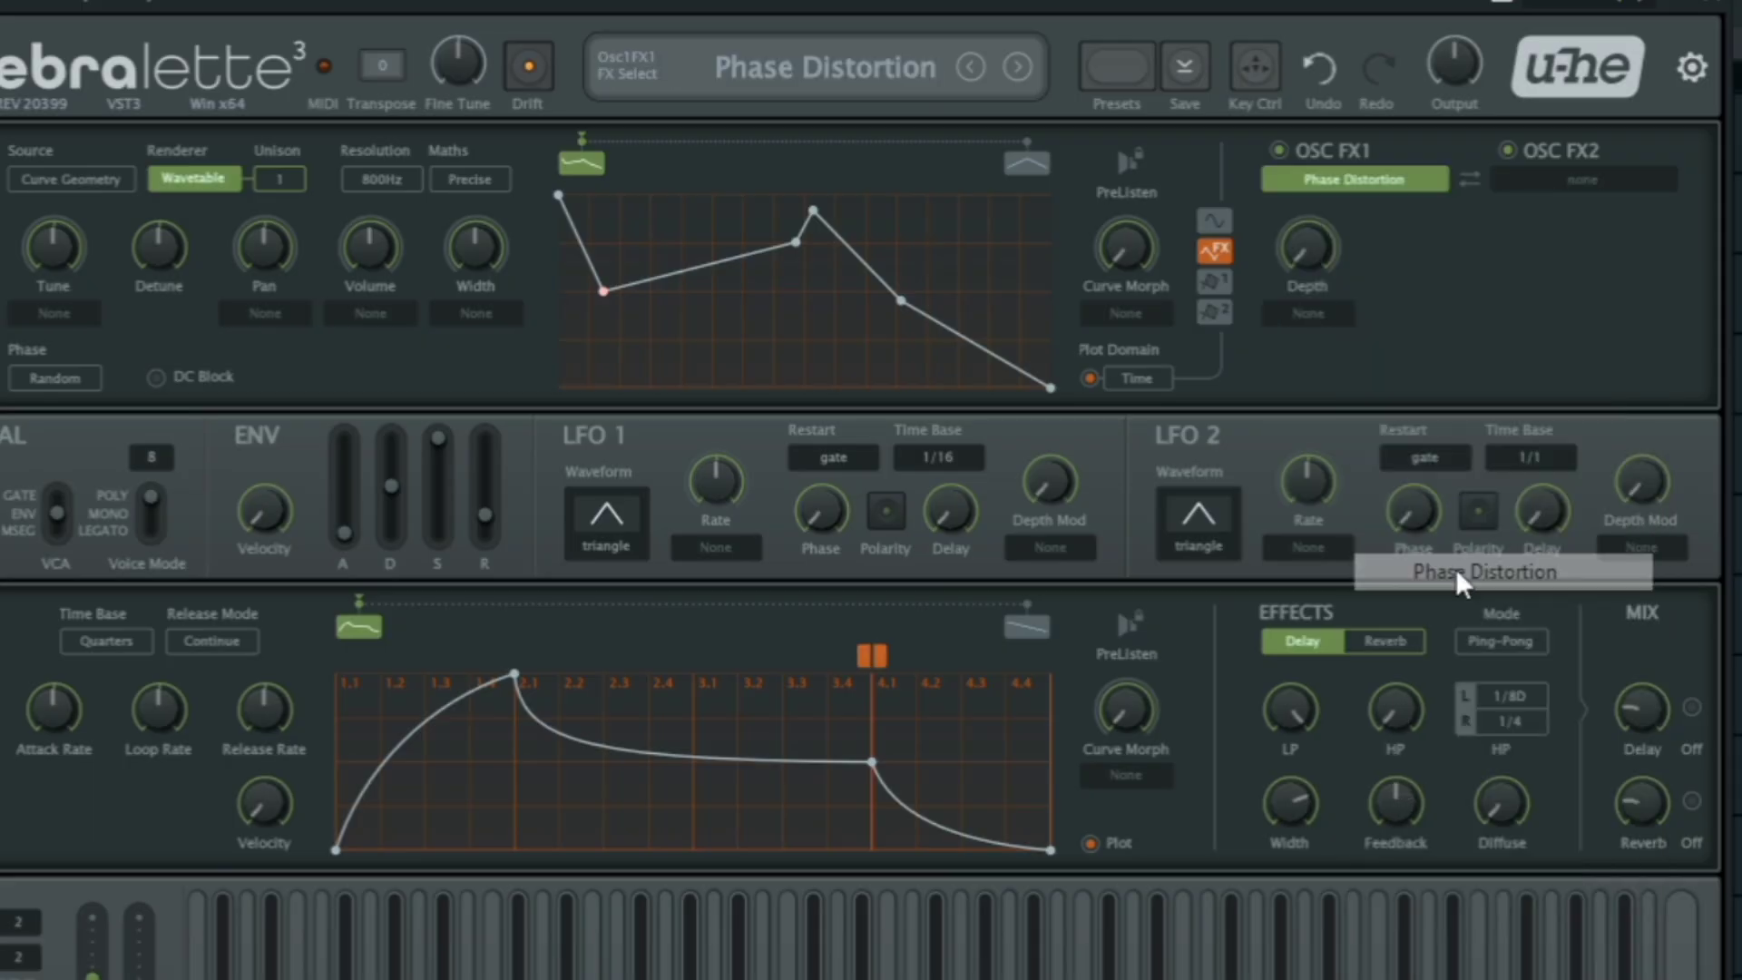
{"action": "left_click", "coordinate": [1395, 185]}
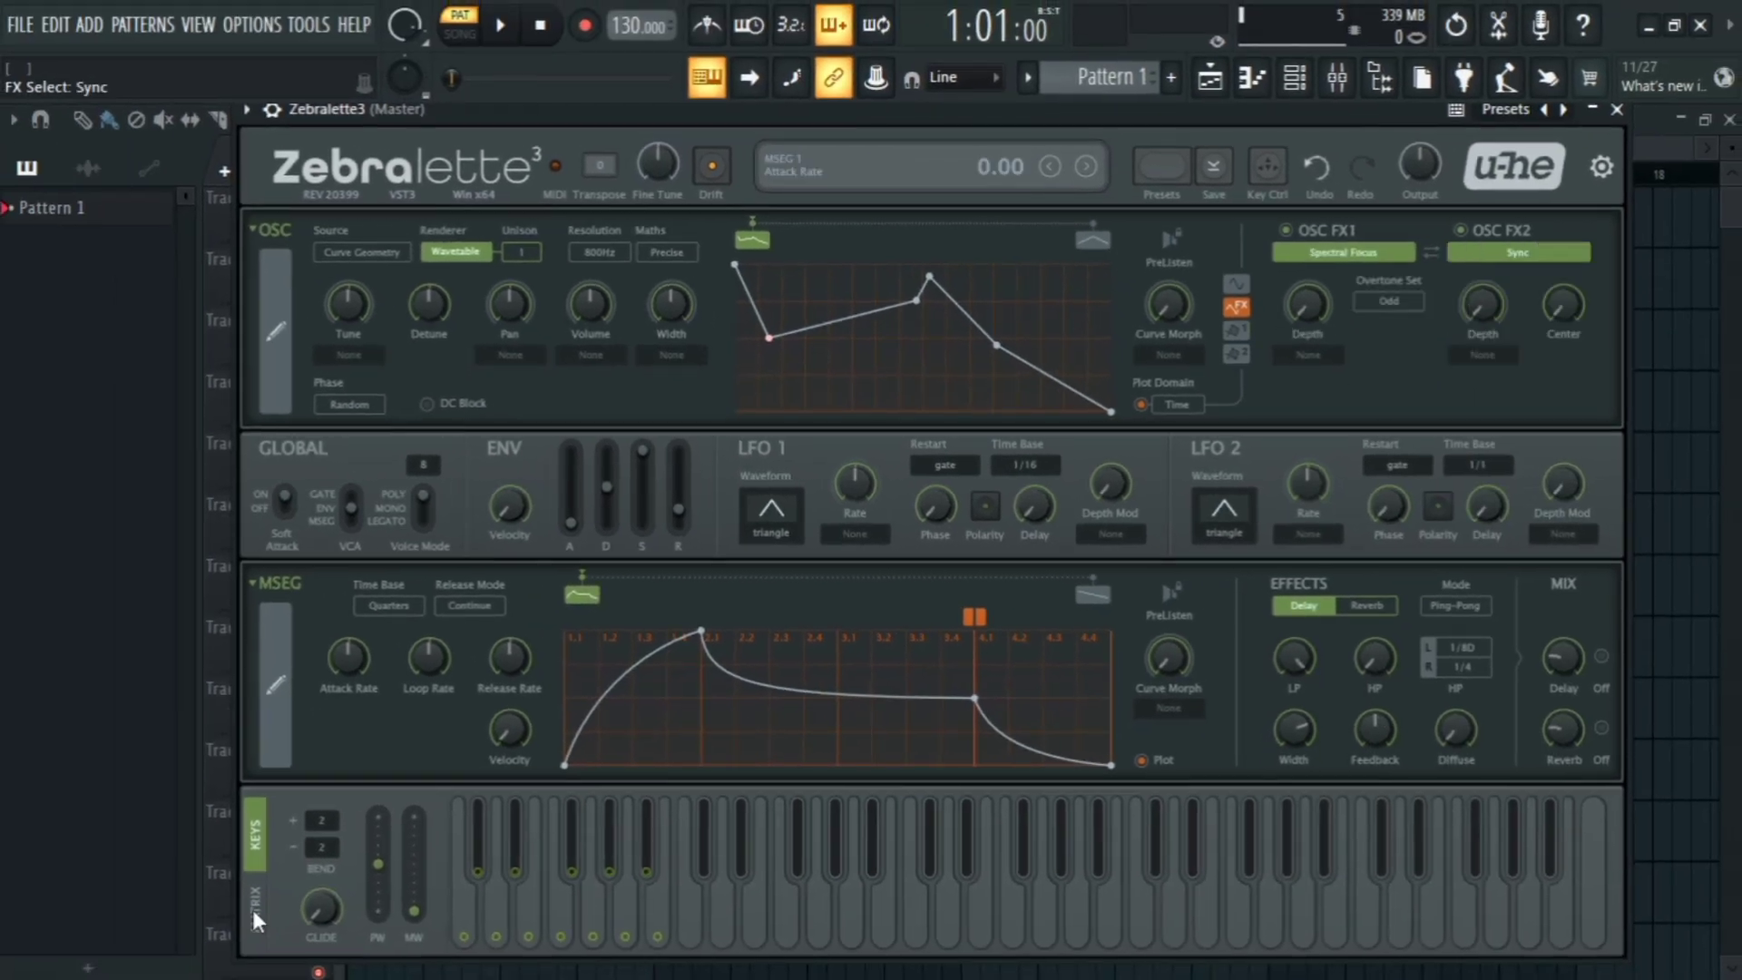
{"action": "left_click", "coordinate": [256, 918]}
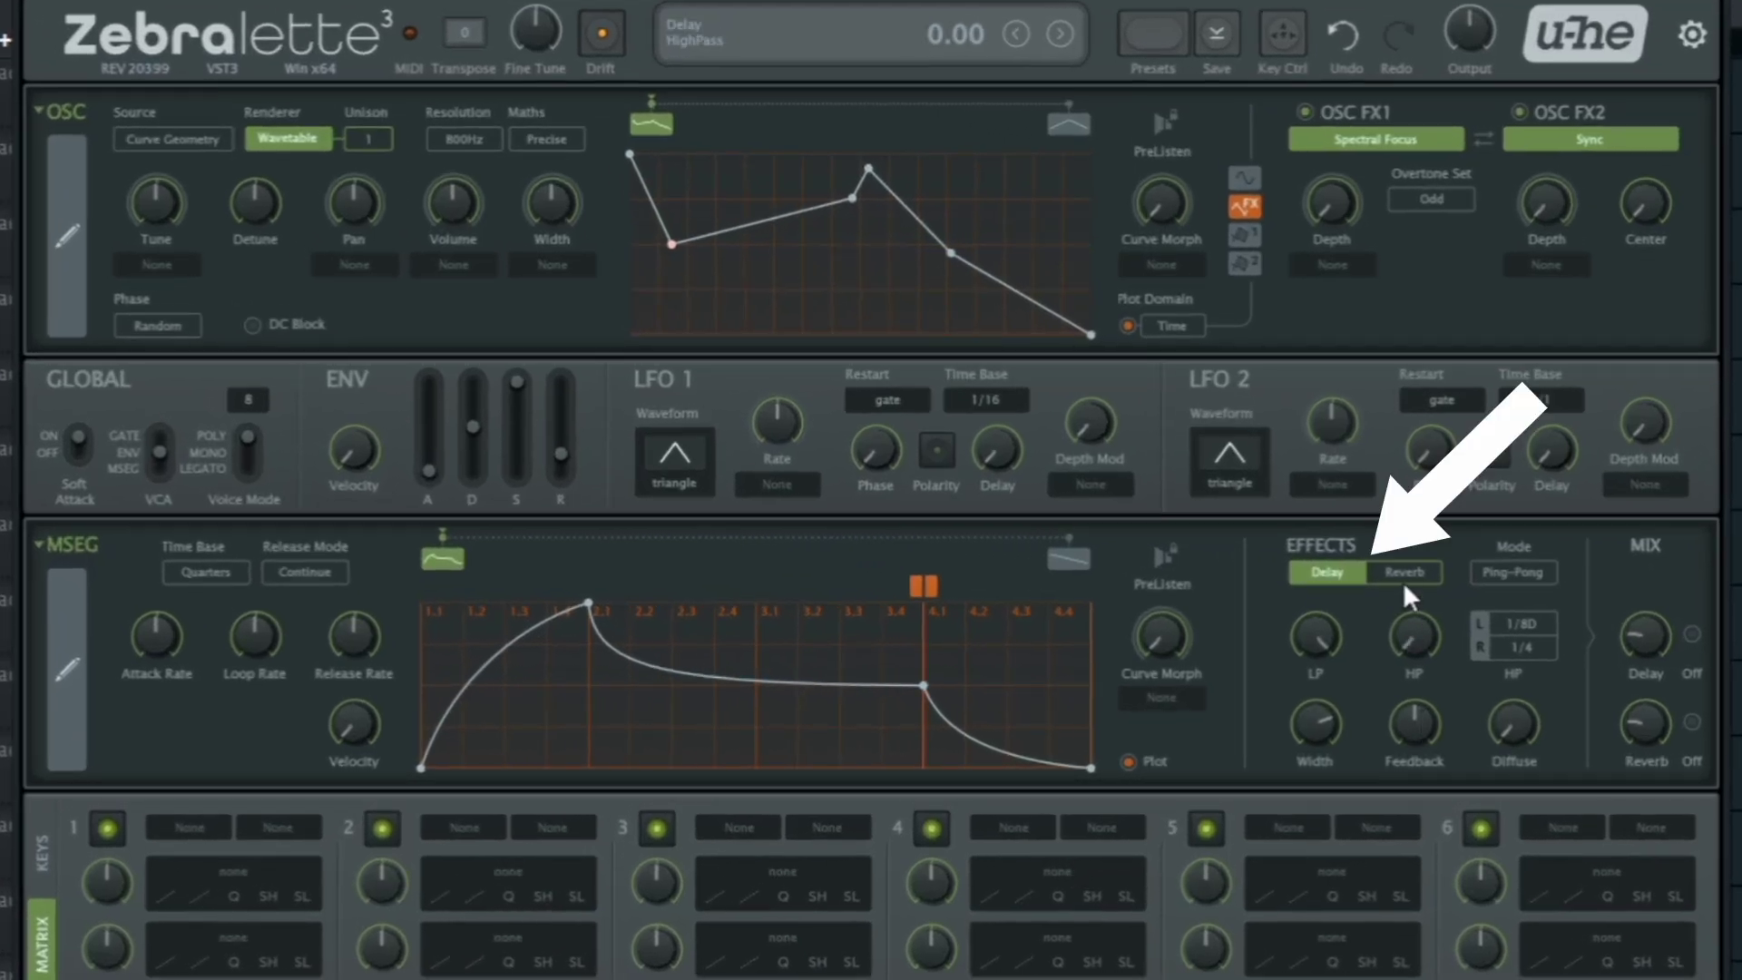
Step: Show the Reverb effect's settings in the Effects section
{"action": "left_click", "coordinate": [1405, 575]}
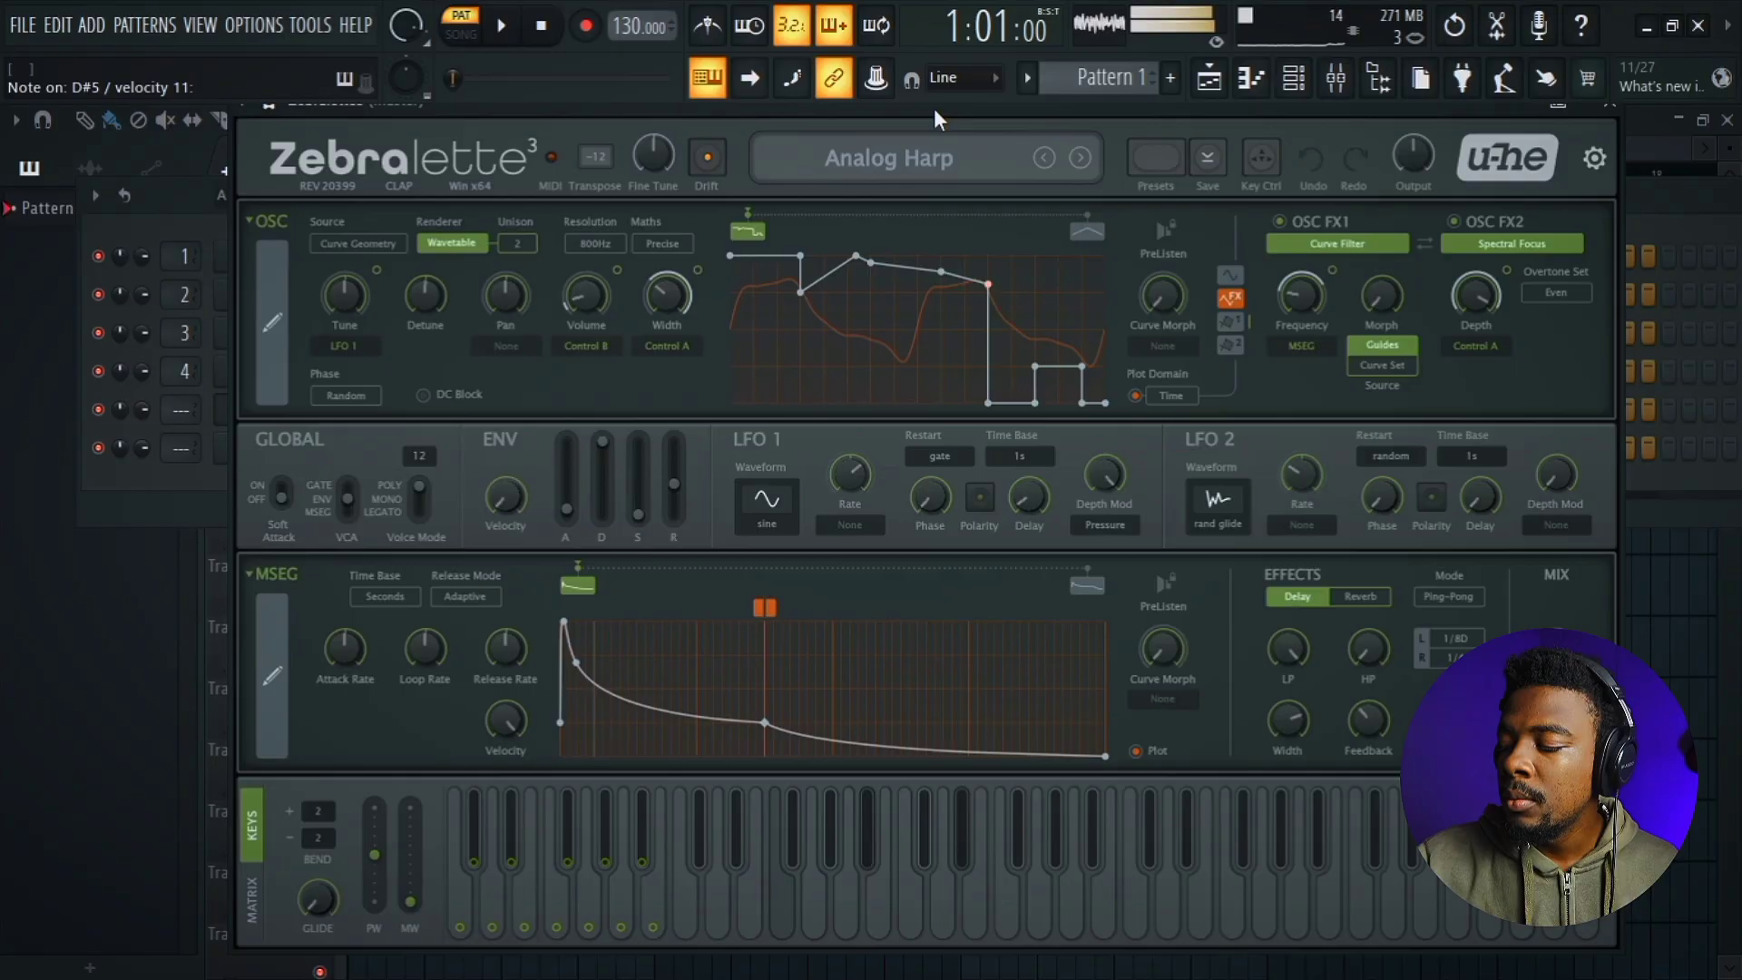
Step: Load the Alien Escape factory preset from the preset list
{"action": "left_click", "coordinate": [933, 163]}
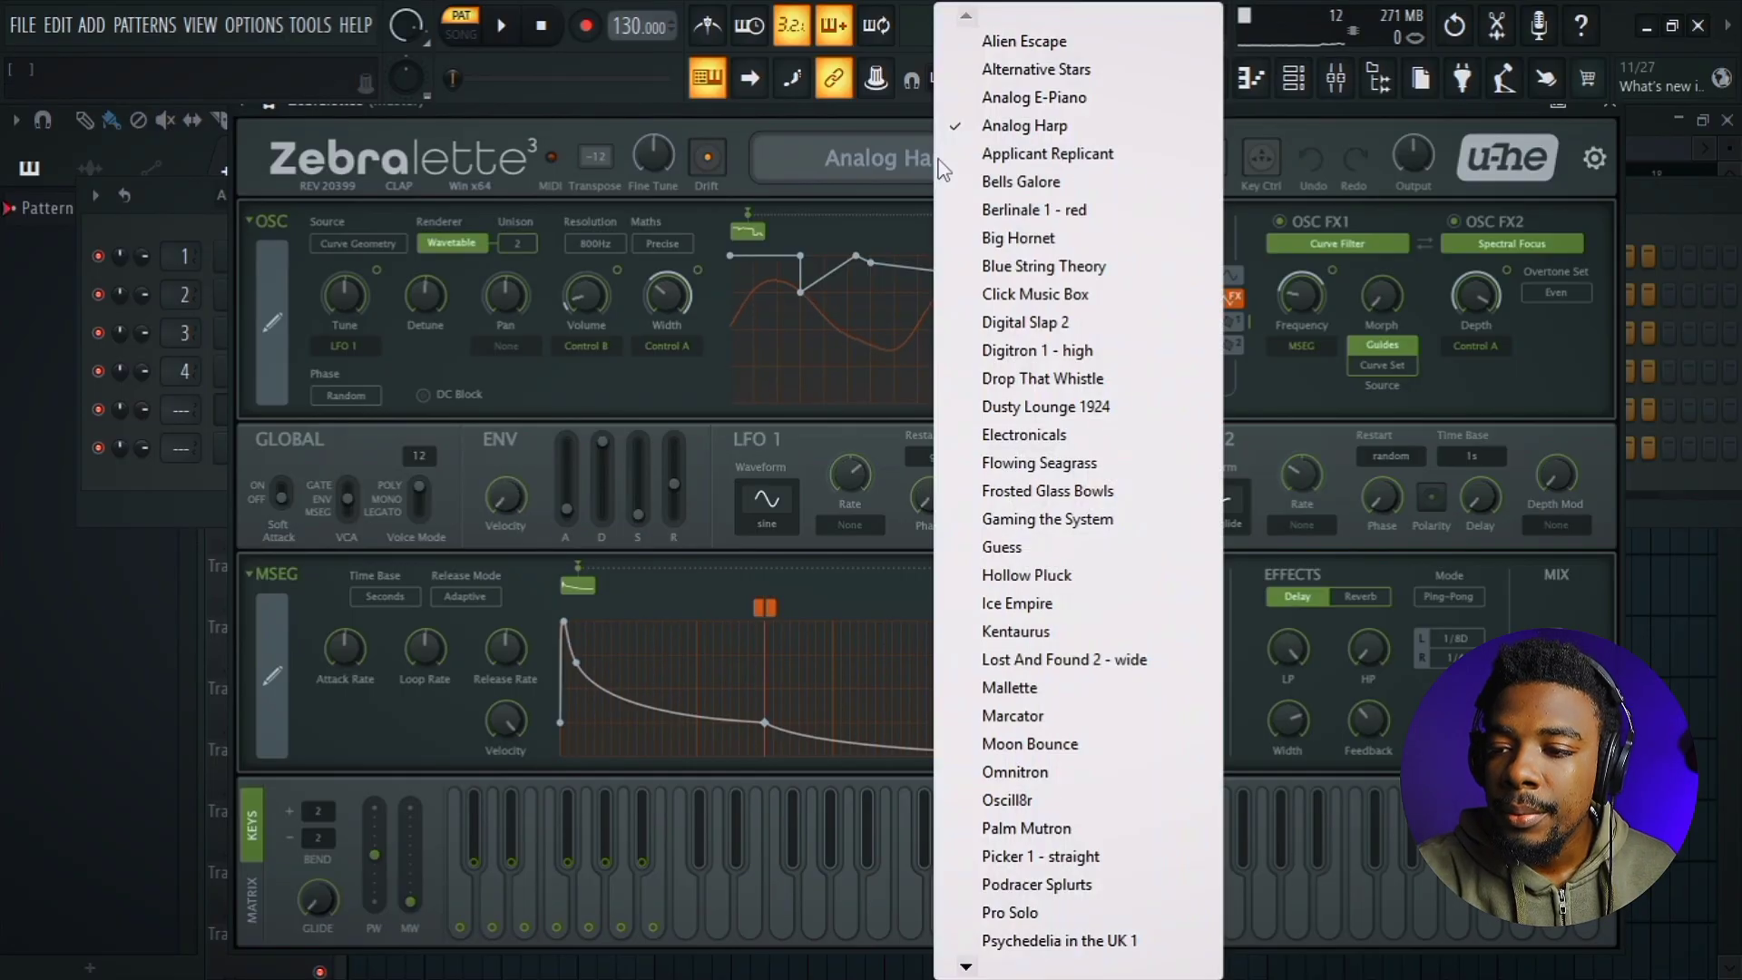
{"action": "left_click", "coordinate": [1002, 43]}
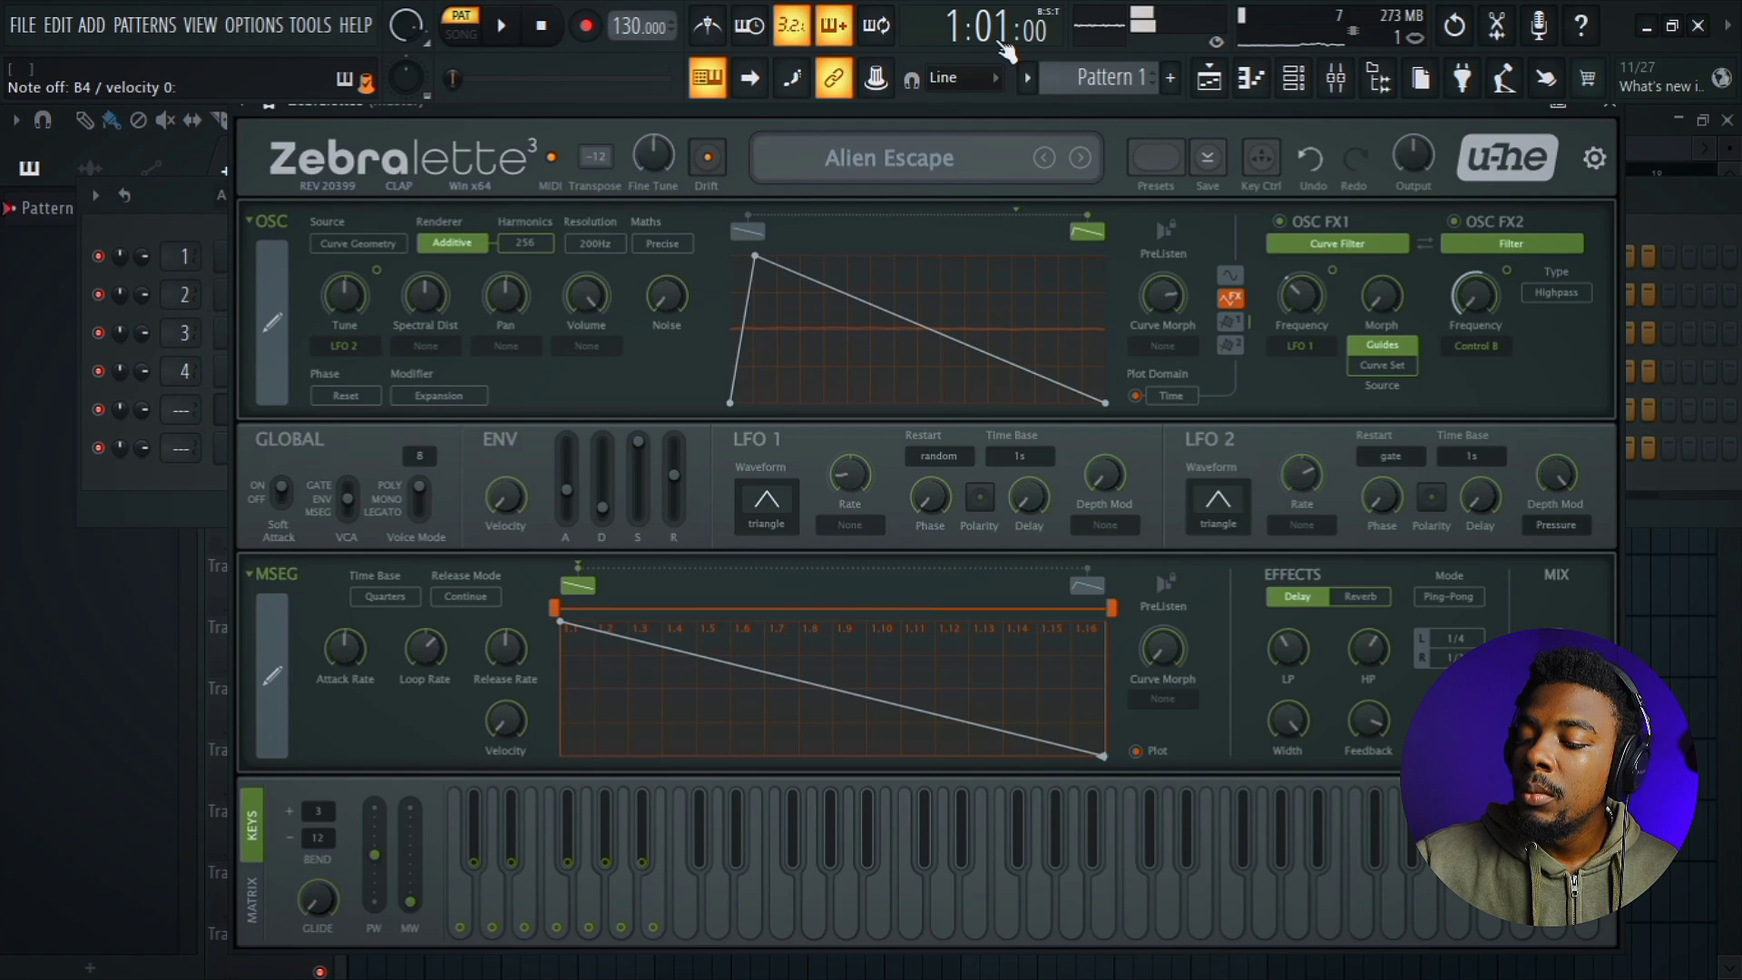
Step: Audition the Bells Galore preset, then step forward to Berlinale 1 – red
{"action": "left_click", "coordinate": [977, 153]}
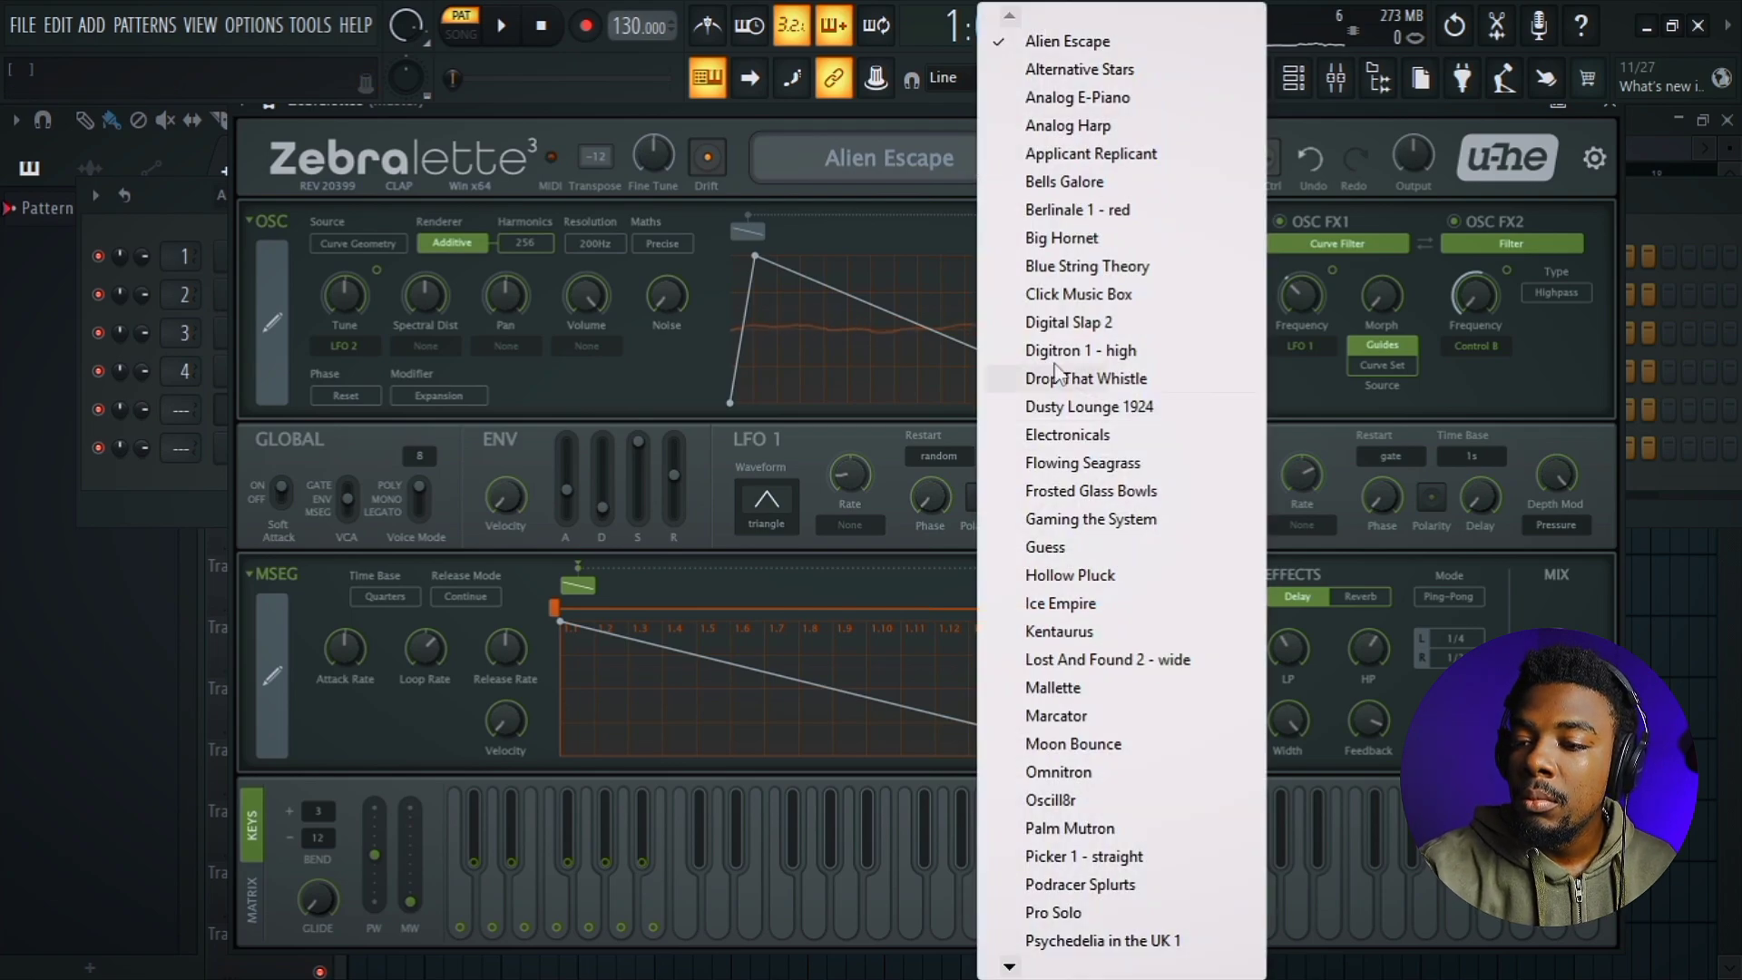
{"action": "left_click", "coordinate": [1054, 180]}
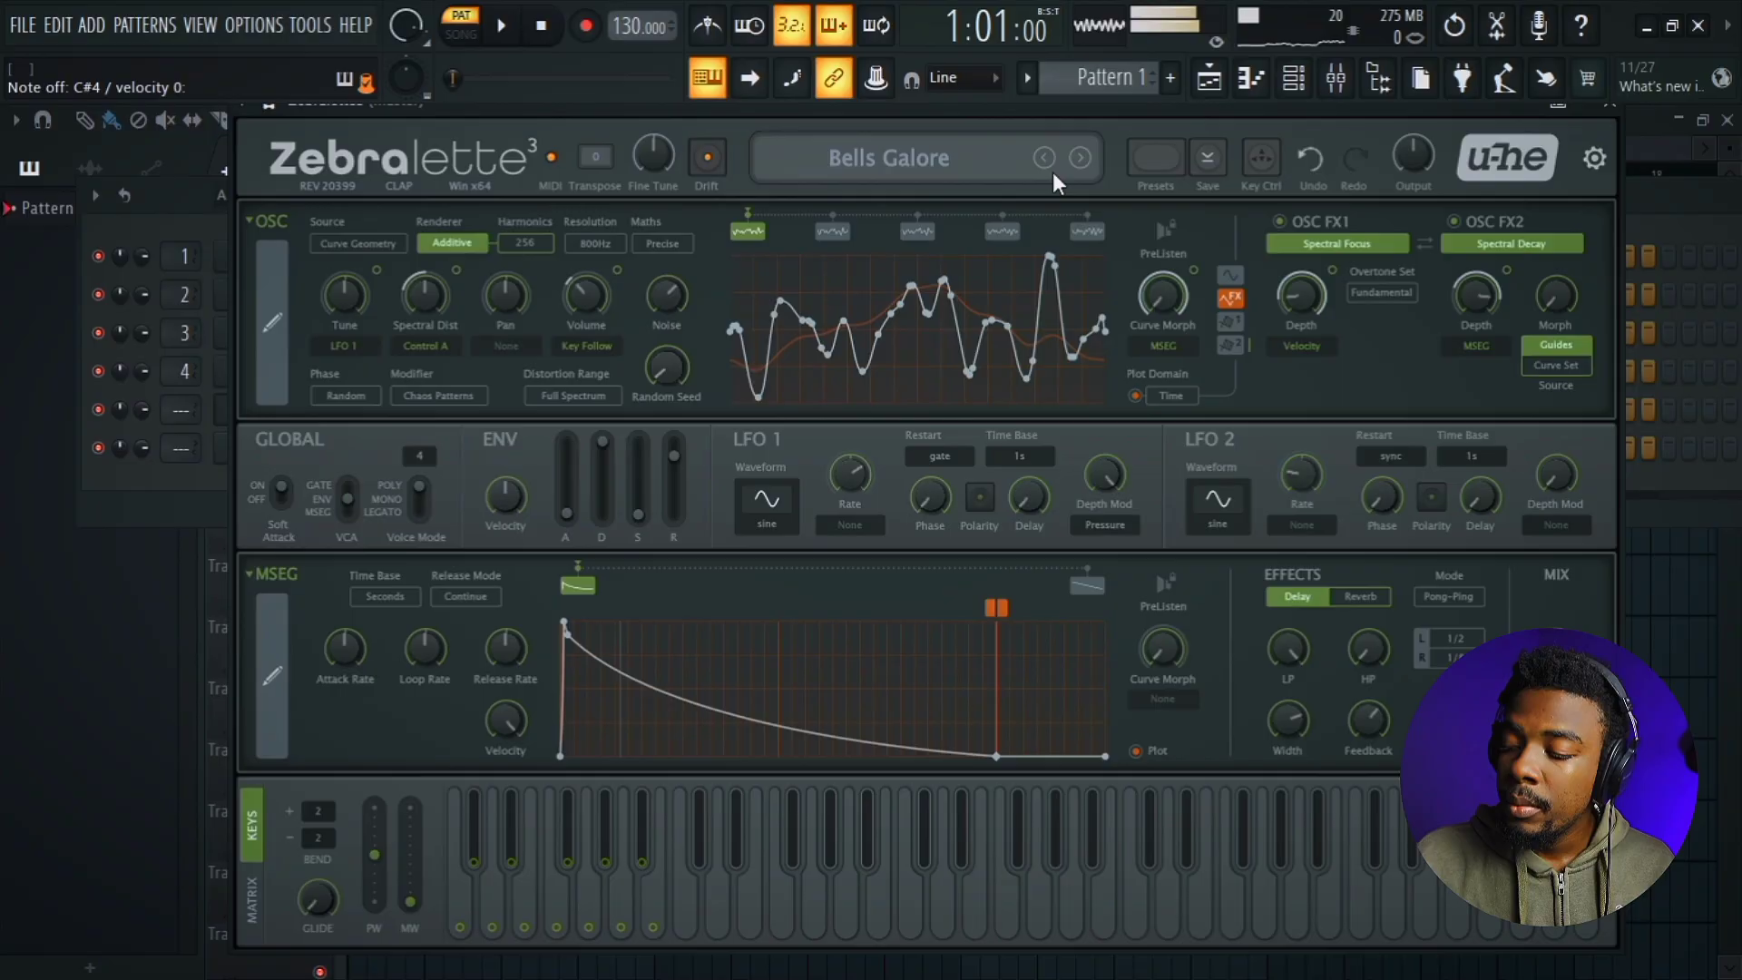
{"action": "left_click", "coordinate": [1034, 152]}
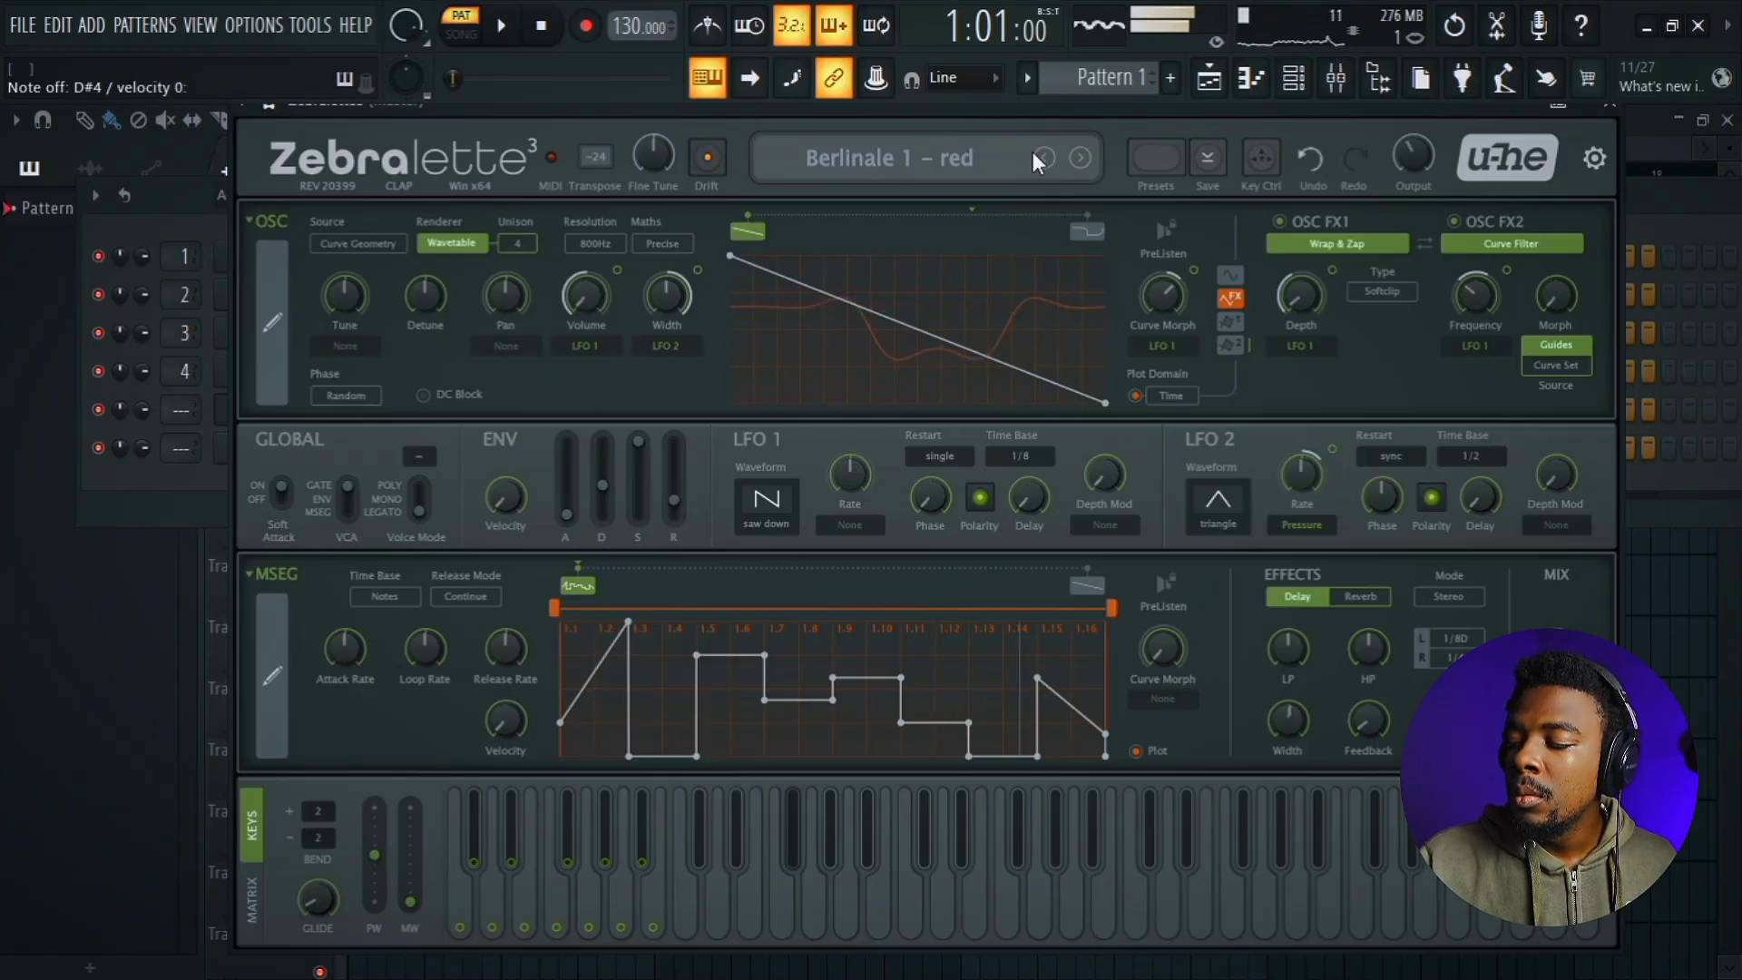
Step: Step forward through the presets to Gaming the System, then to Guess
{"action": "left_click", "coordinate": [1039, 156]}
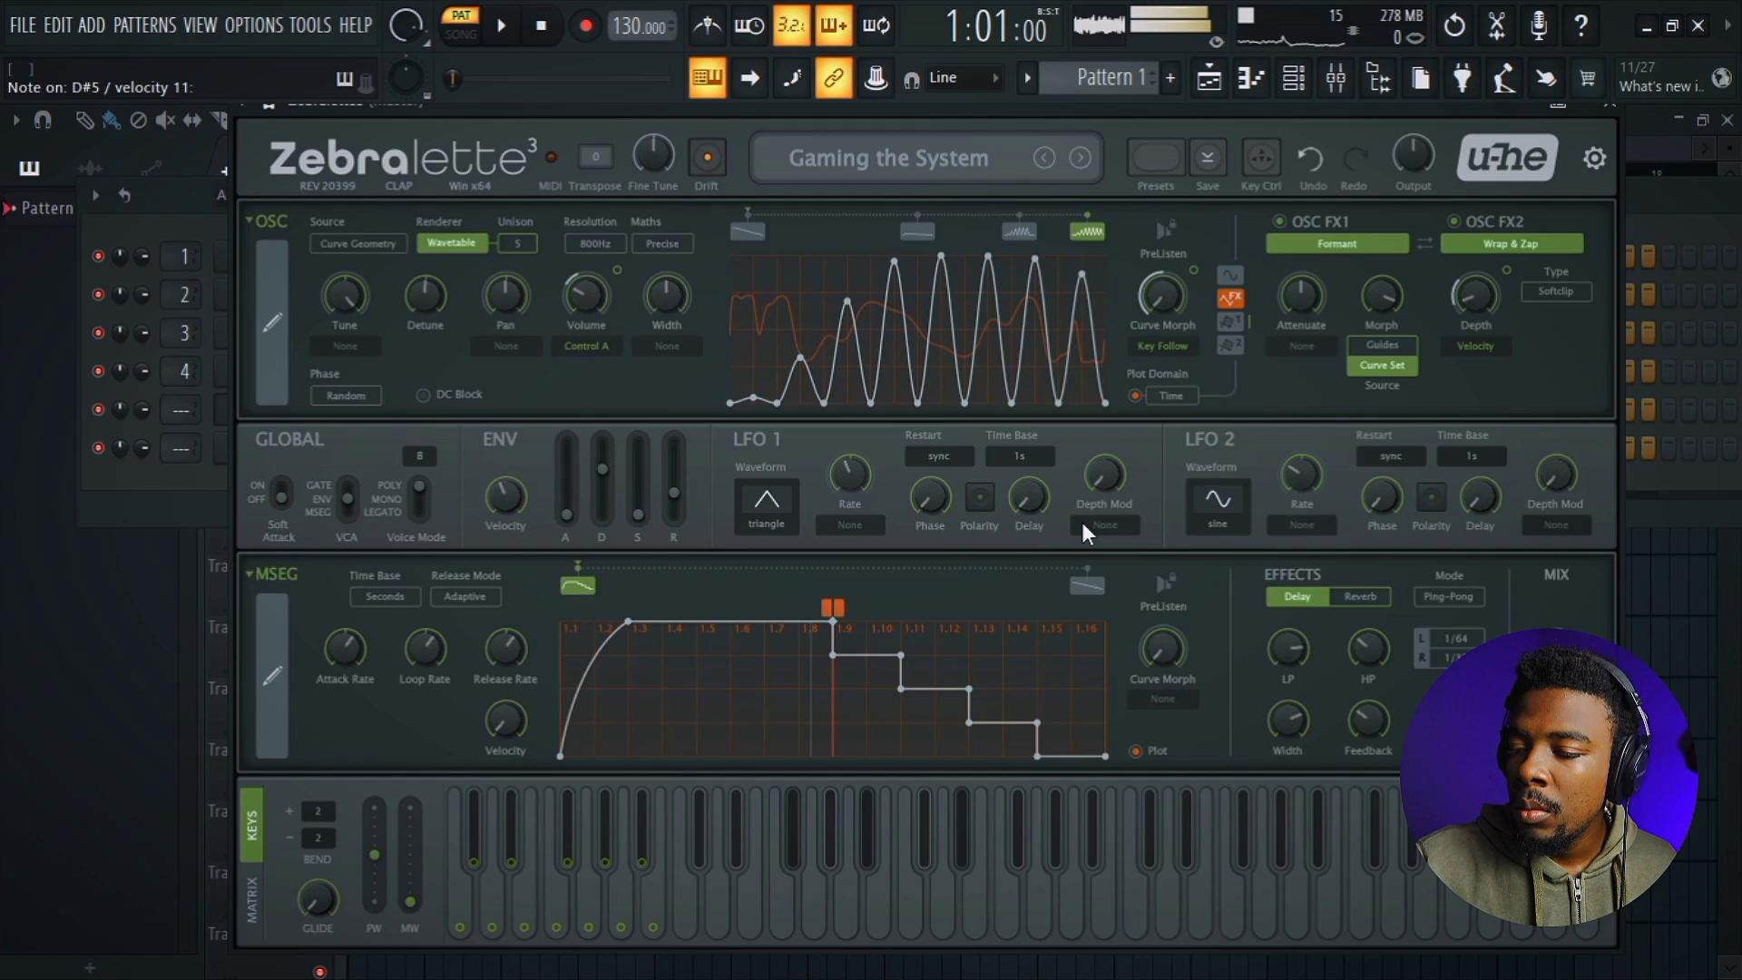
{"action": "left_click", "coordinate": [1079, 158]}
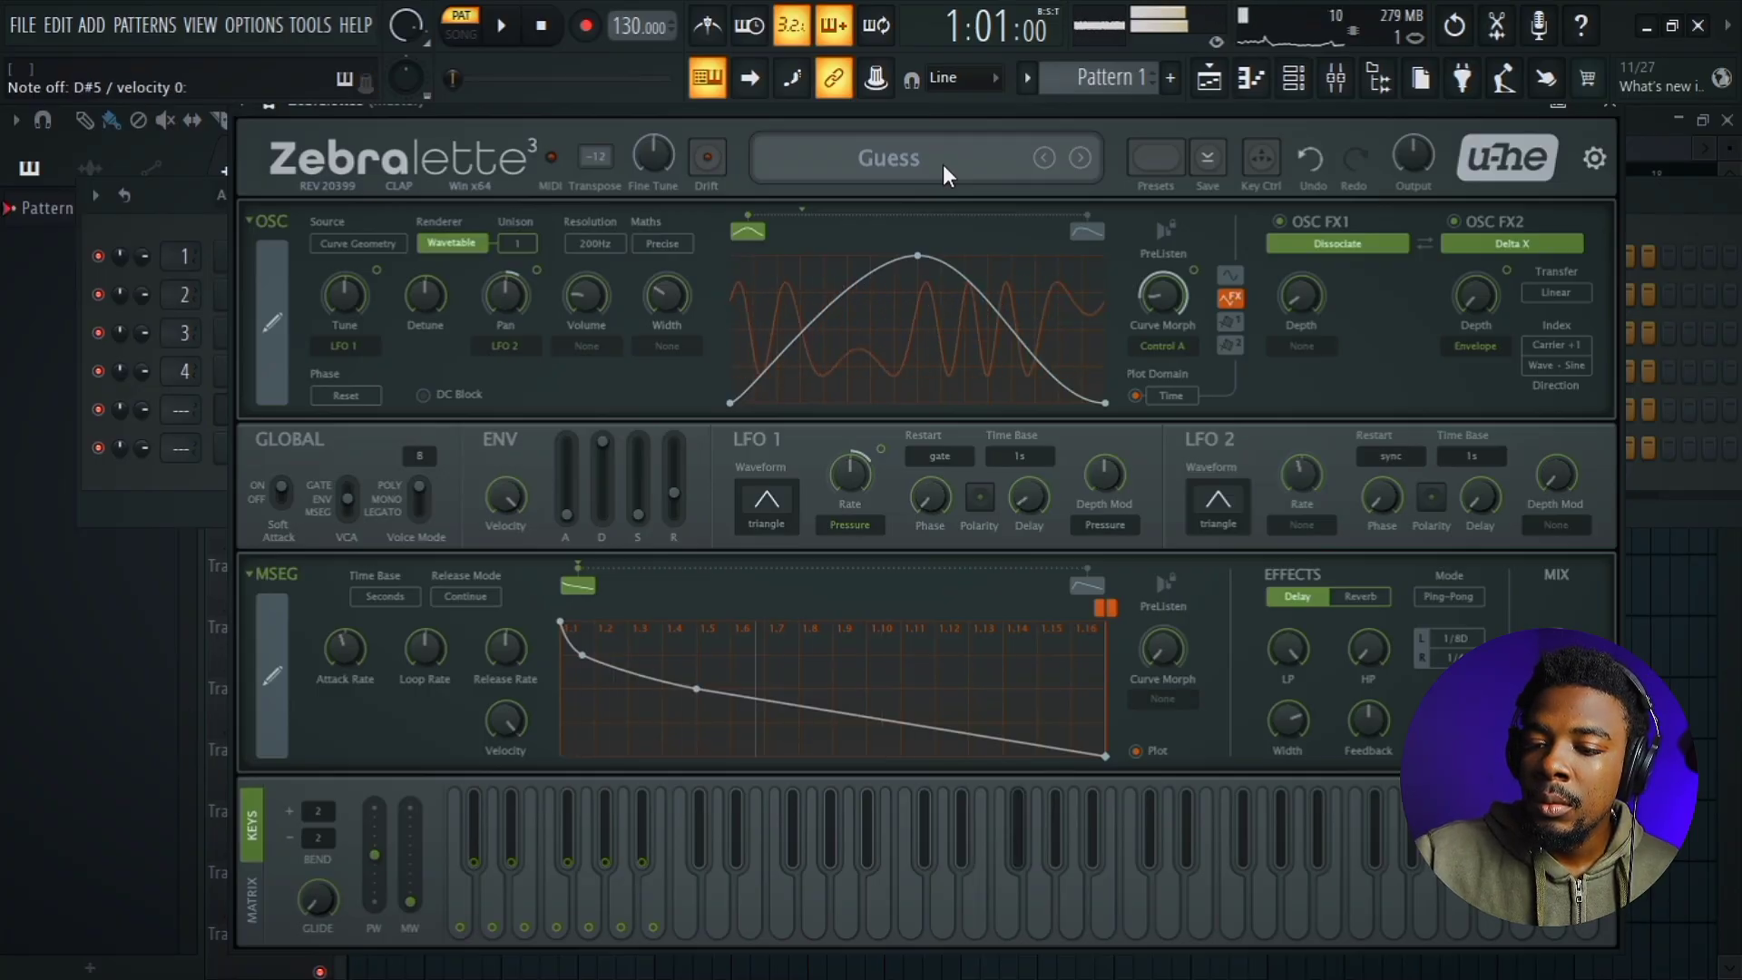
Step: Pick the Pro Solo preset from further down the factory preset list
{"action": "left_click", "coordinate": [943, 165]}
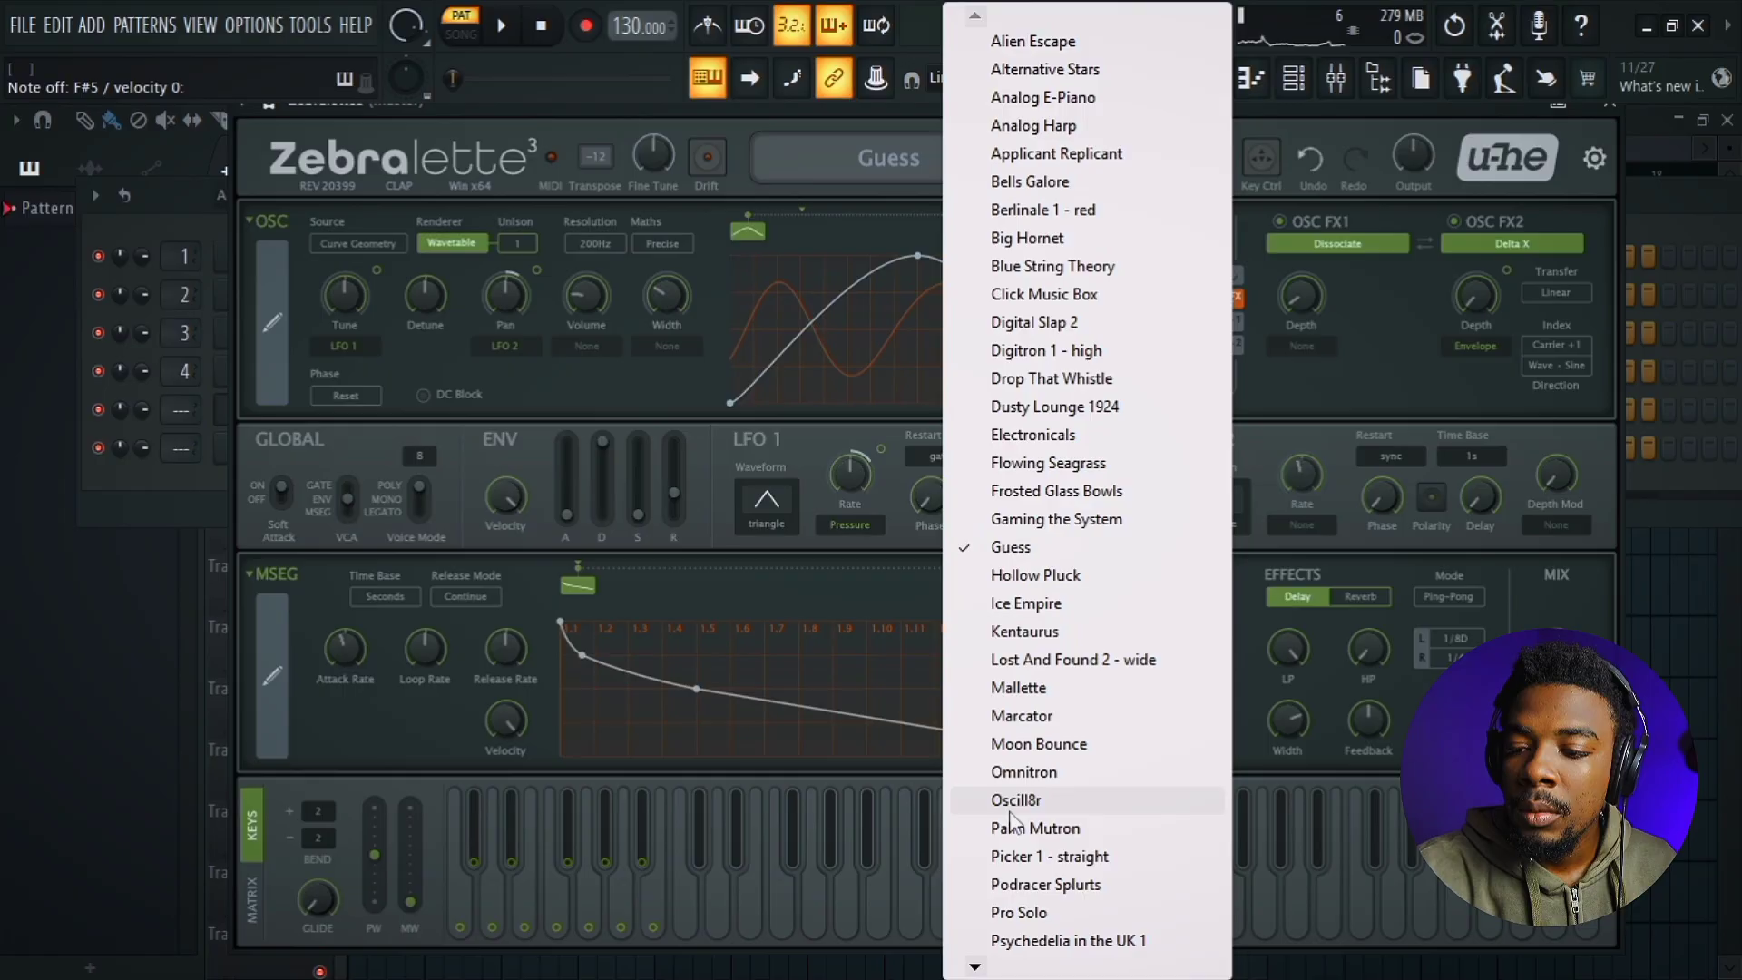
{"action": "mouse_move", "coordinate": [975, 969]}
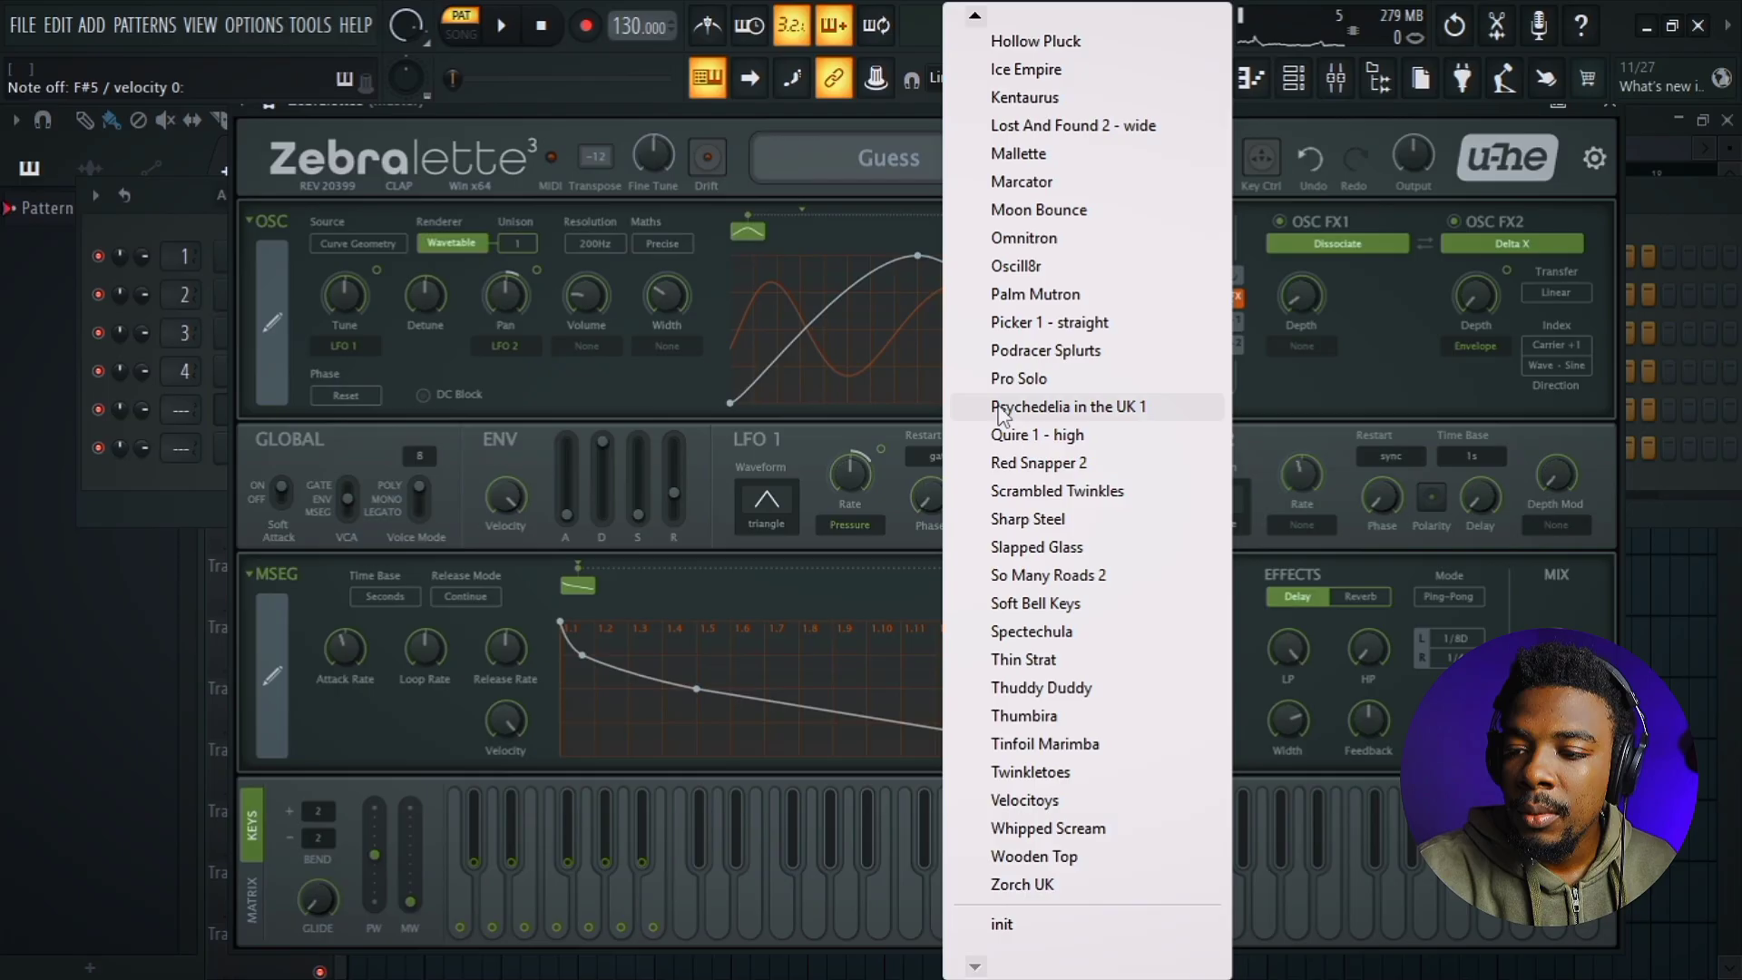
{"action": "left_click", "coordinate": [1007, 378]}
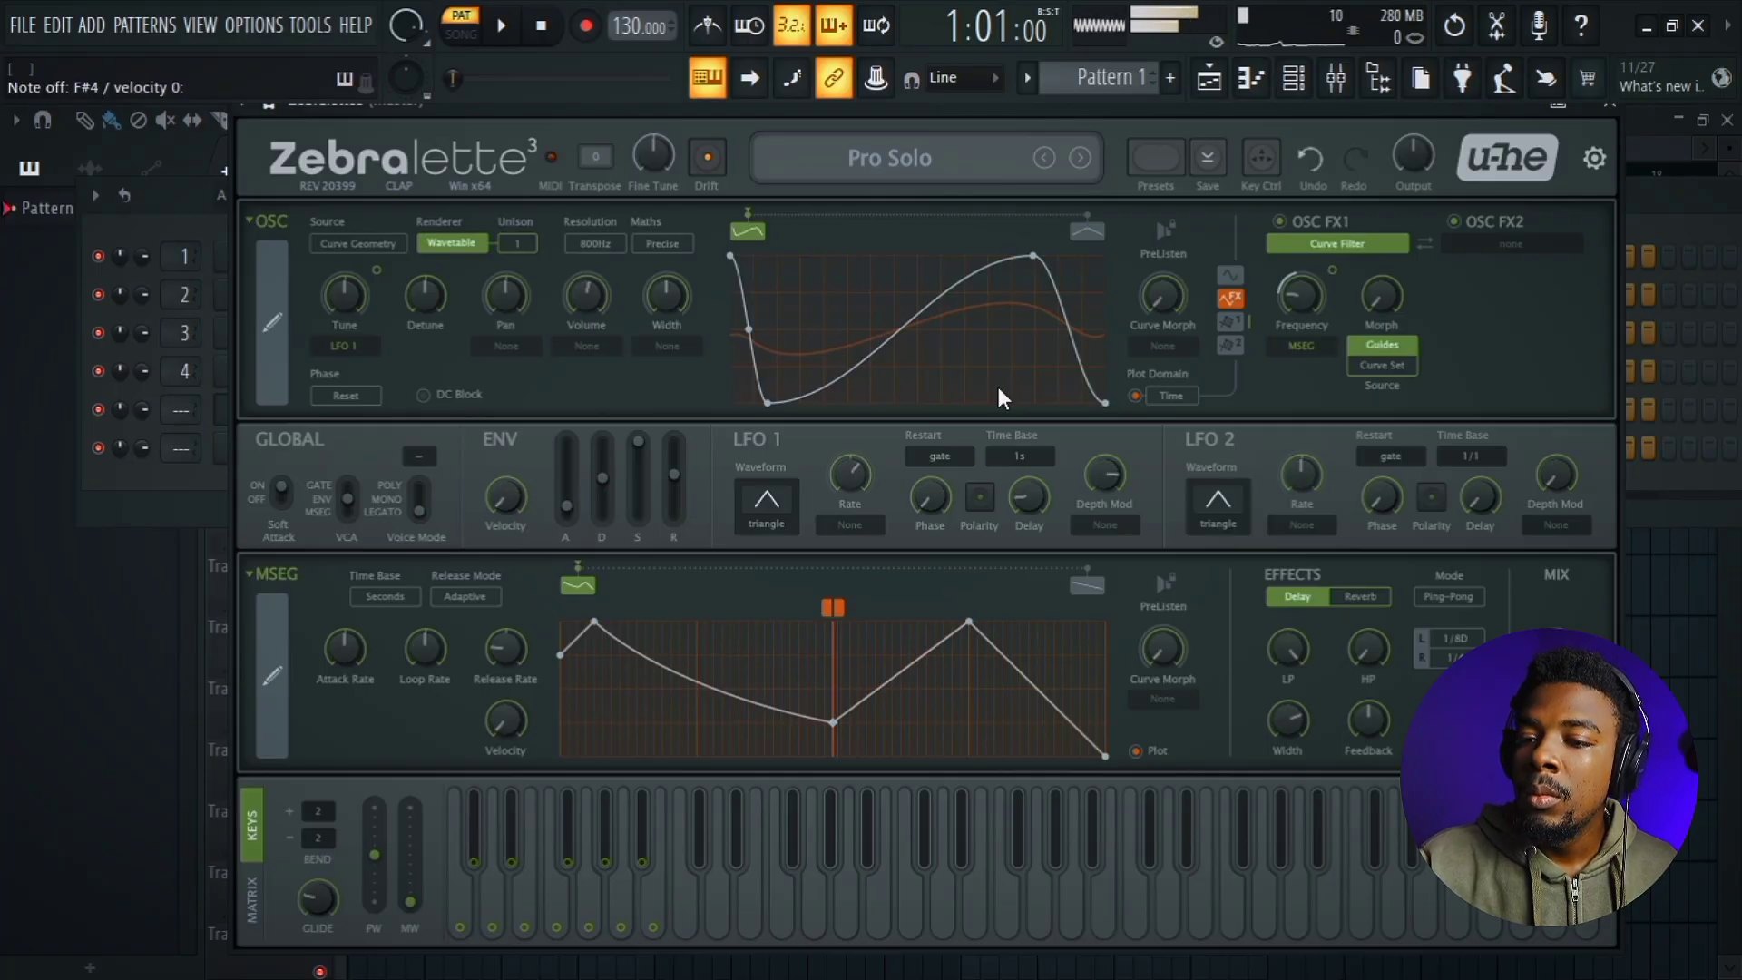
Step: Audition the Oscill8r preset, return to Pro Solo, and reopen the preset list
{"action": "left_click", "coordinate": [980, 163]}
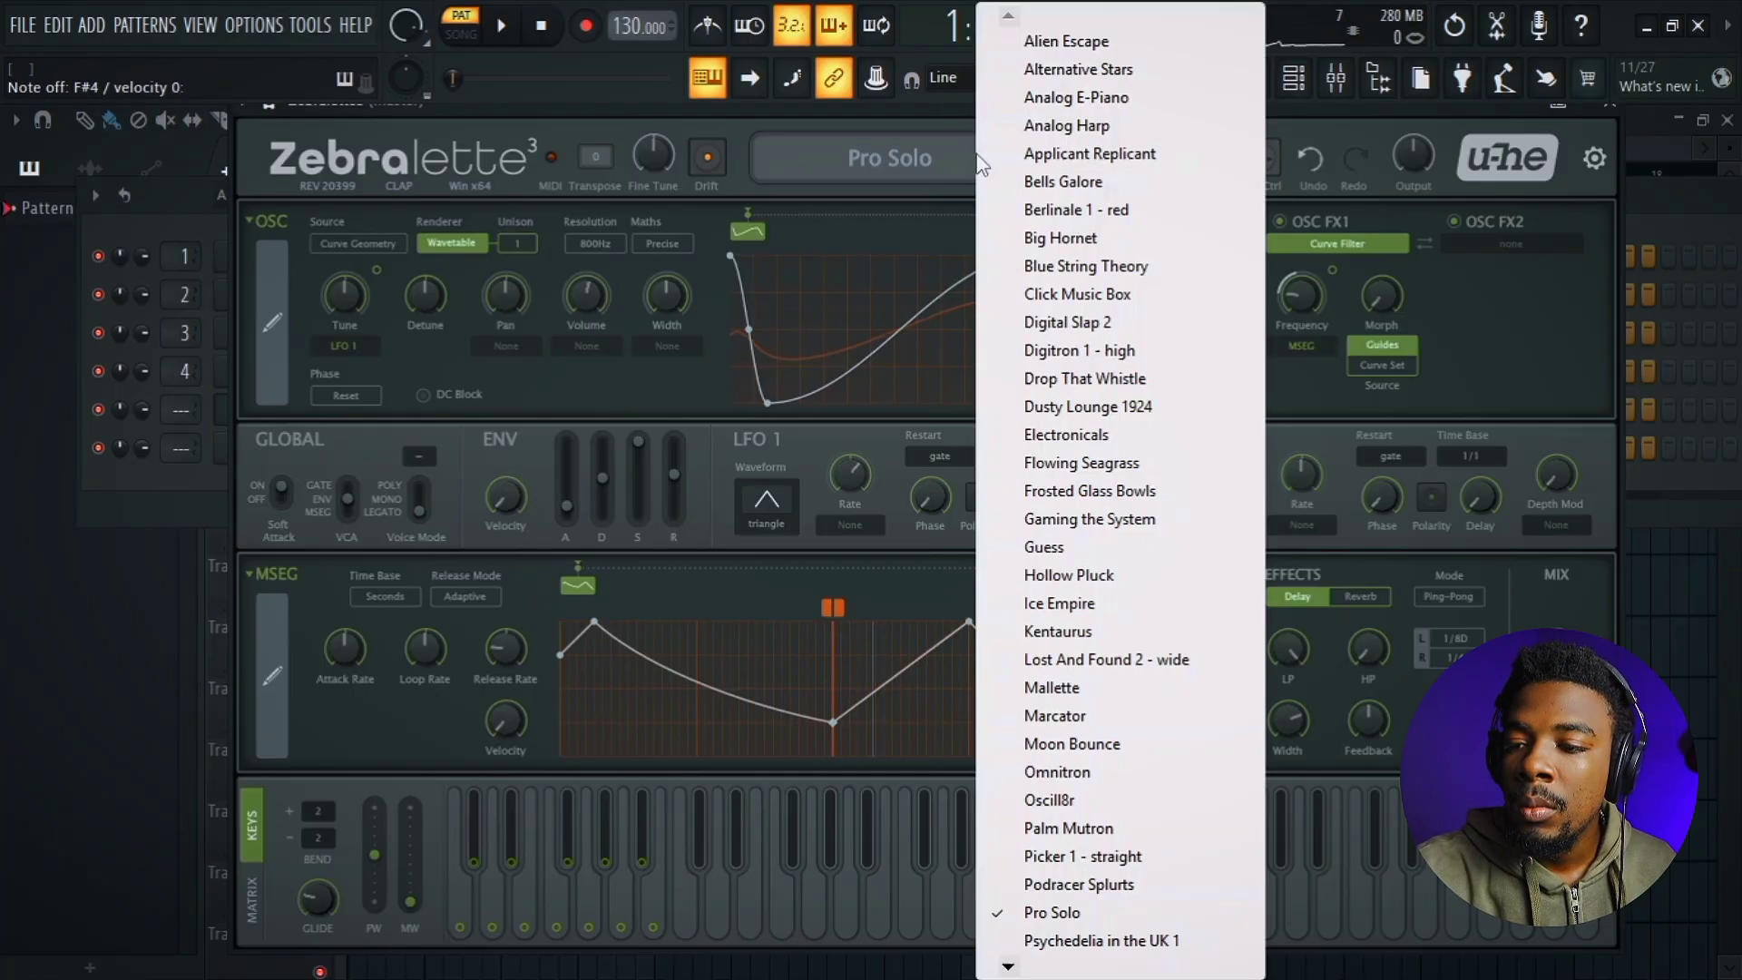
{"action": "left_click", "coordinate": [1050, 800]}
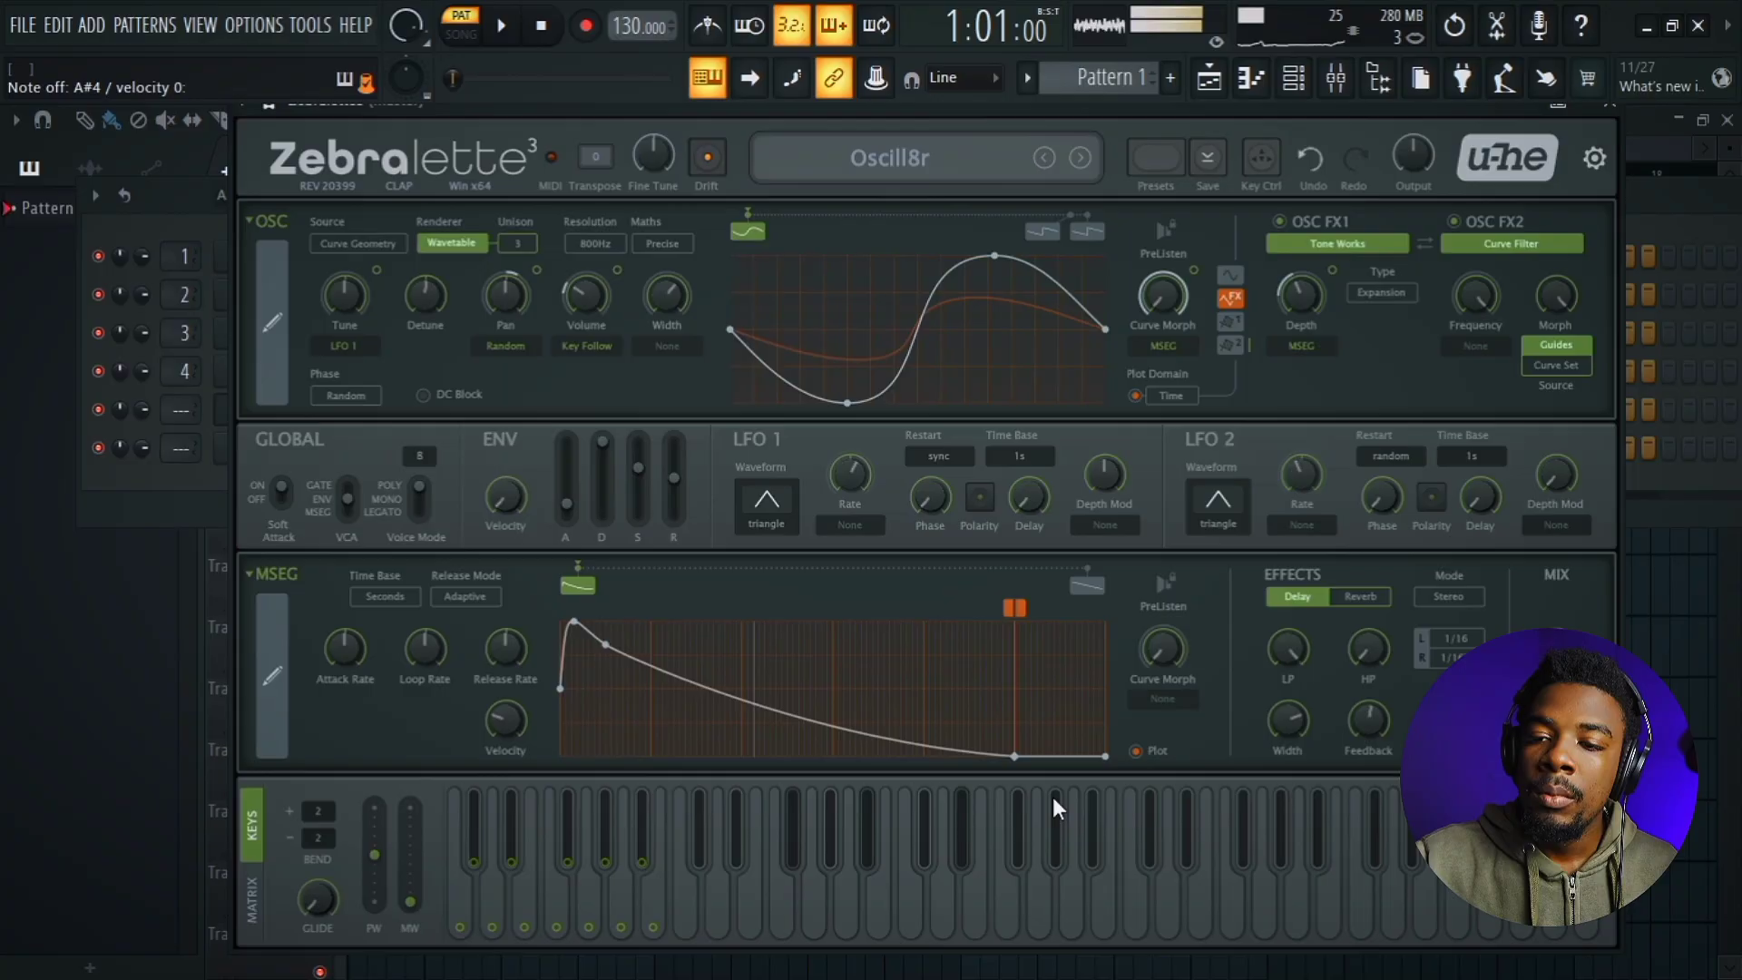
{"action": "left_click", "coordinate": [885, 181]}
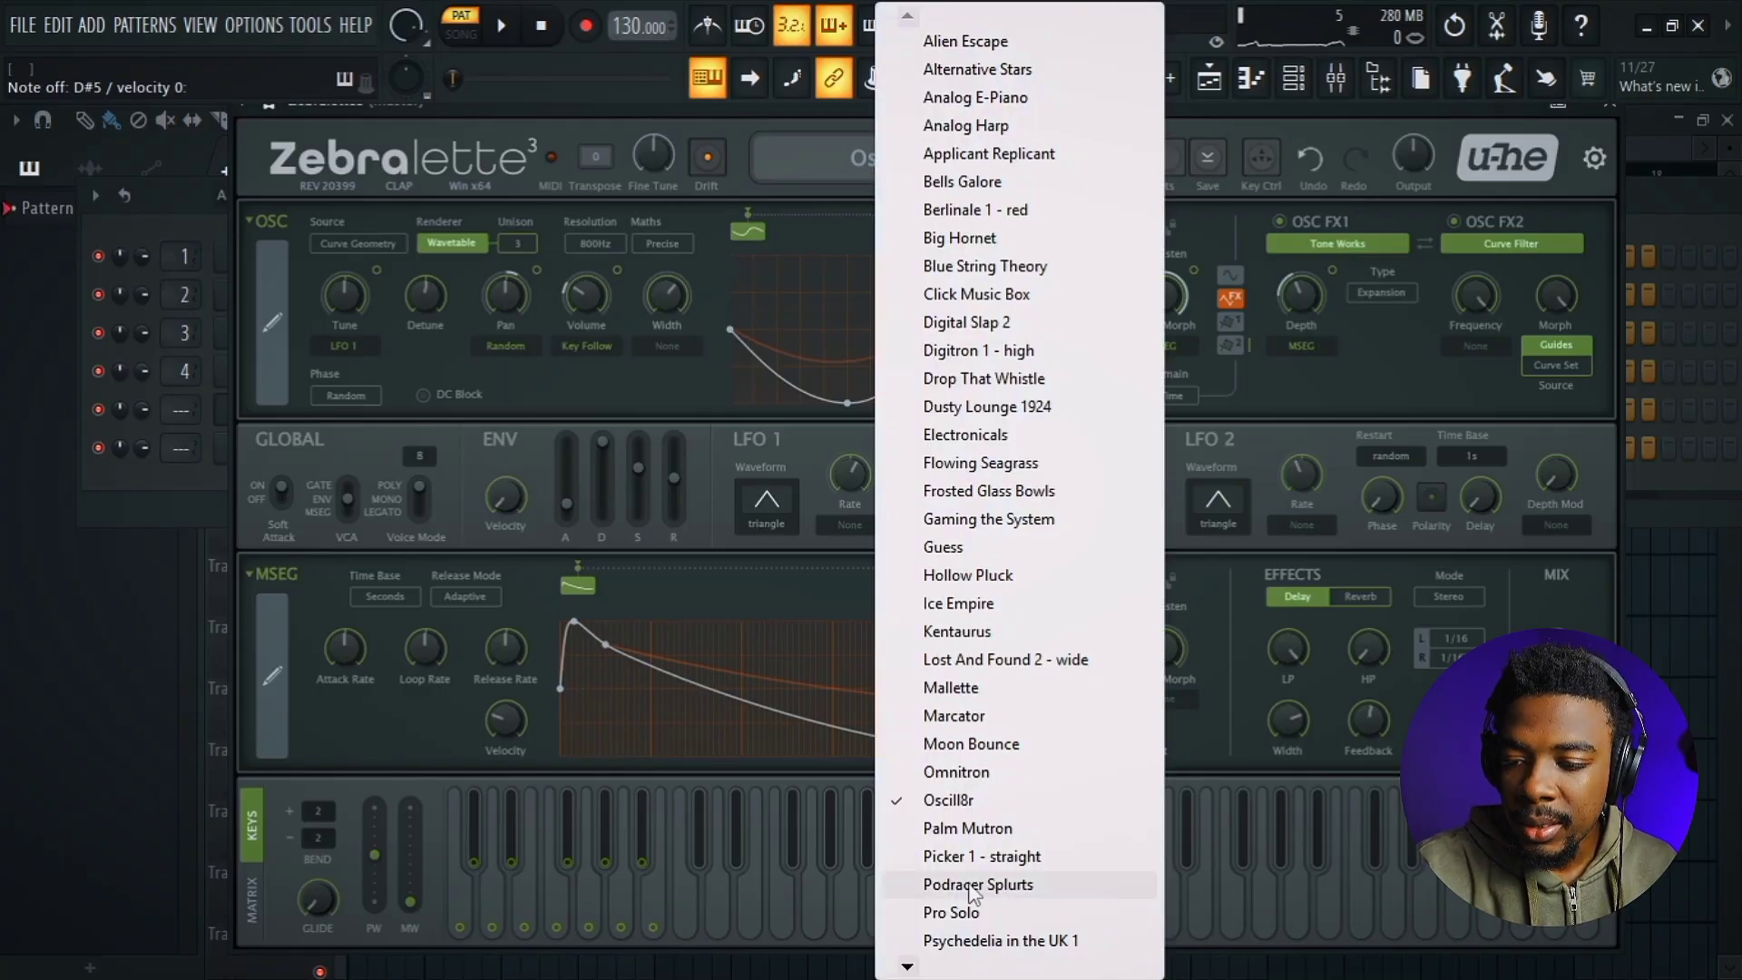
{"action": "left_click", "coordinate": [950, 911]}
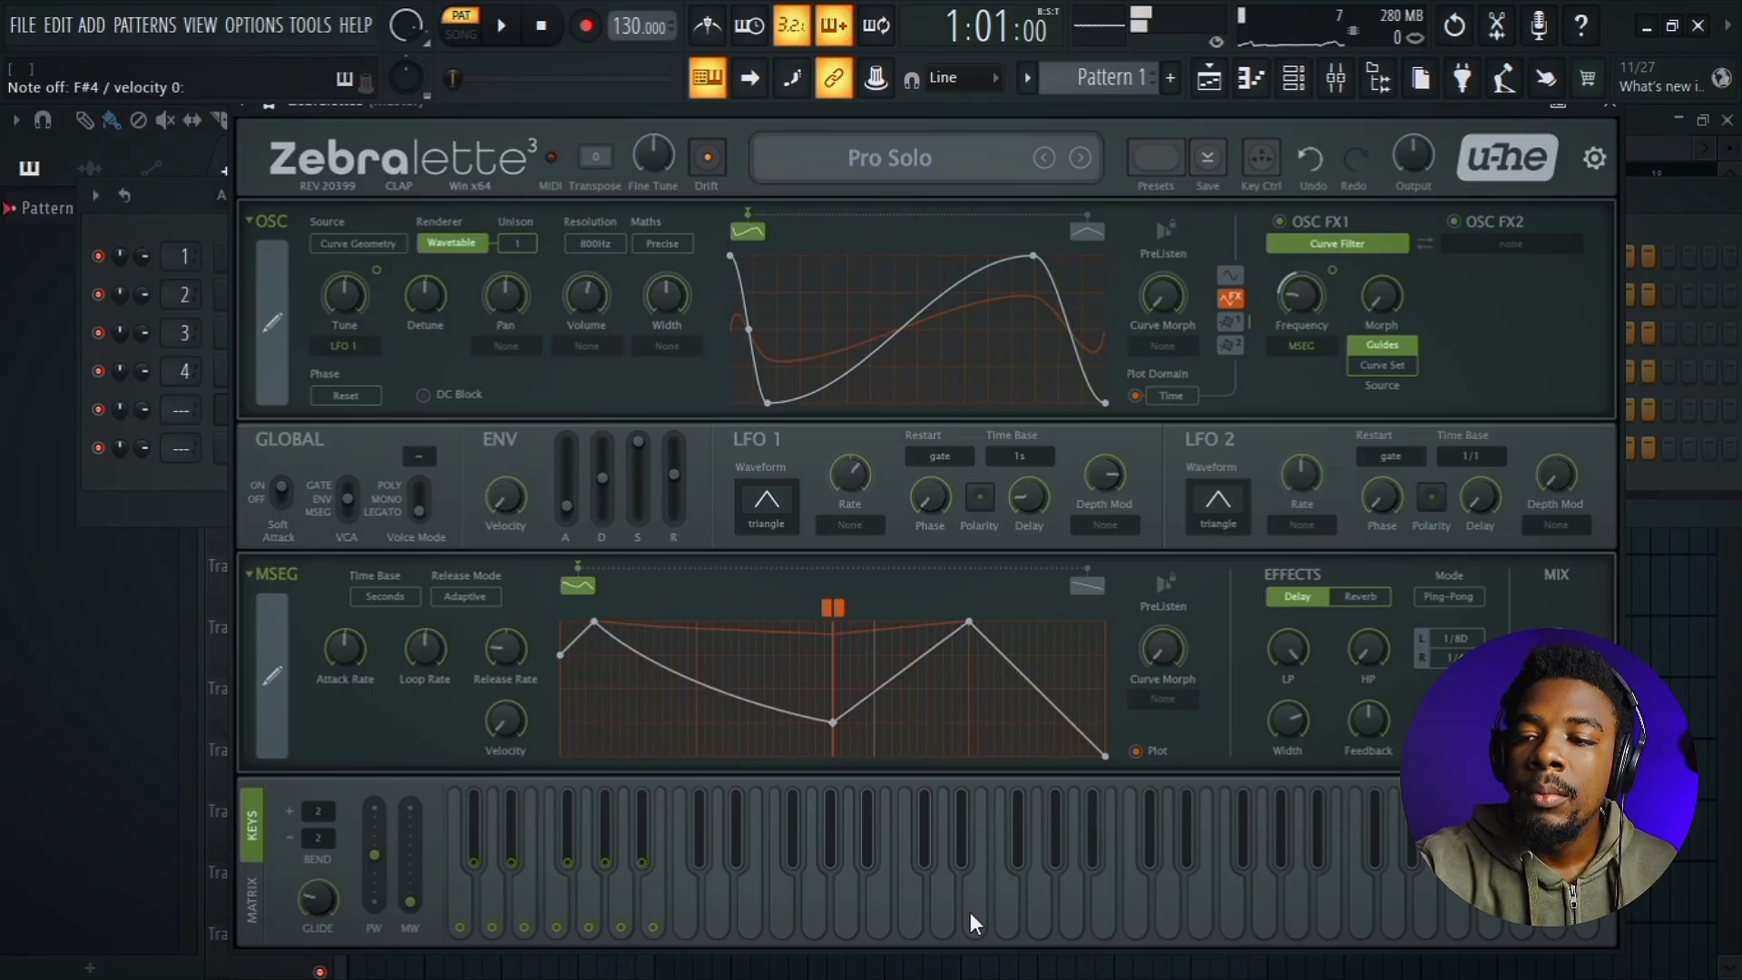
{"action": "left_click", "coordinate": [912, 156]}
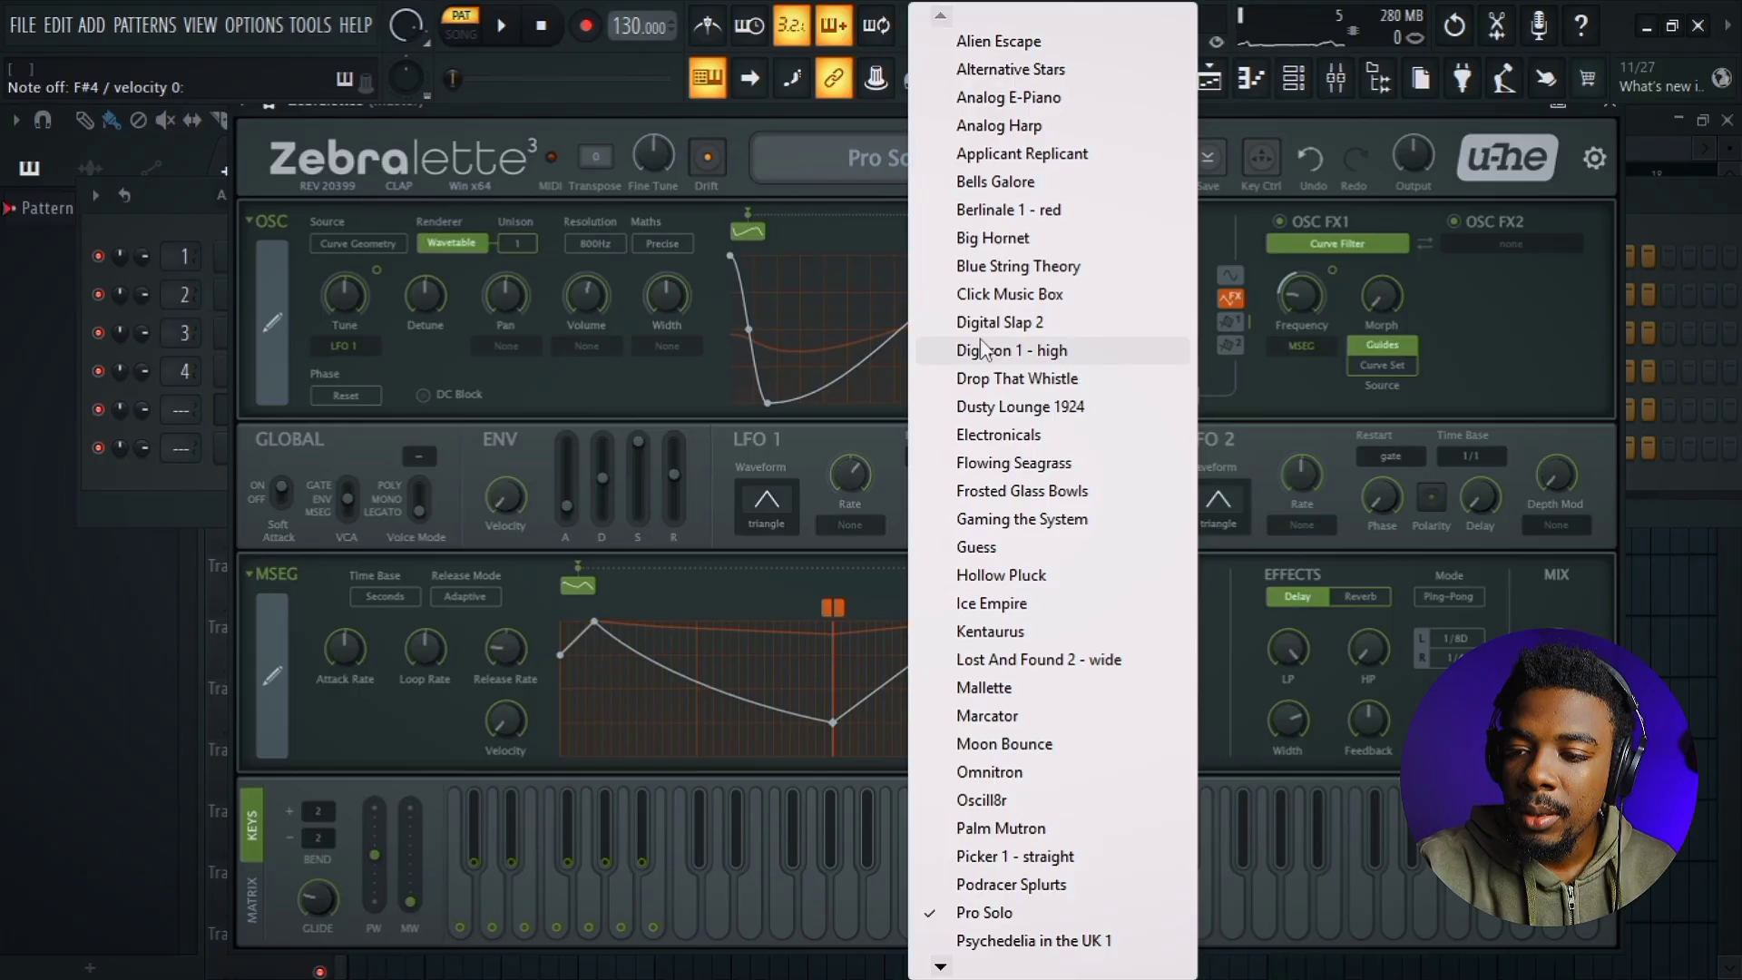
Step: Load the Drop That Whistle preset, which uses Spectral Focus and Lowpass Filter oscillator effects
{"action": "left_click", "coordinate": [965, 381]}
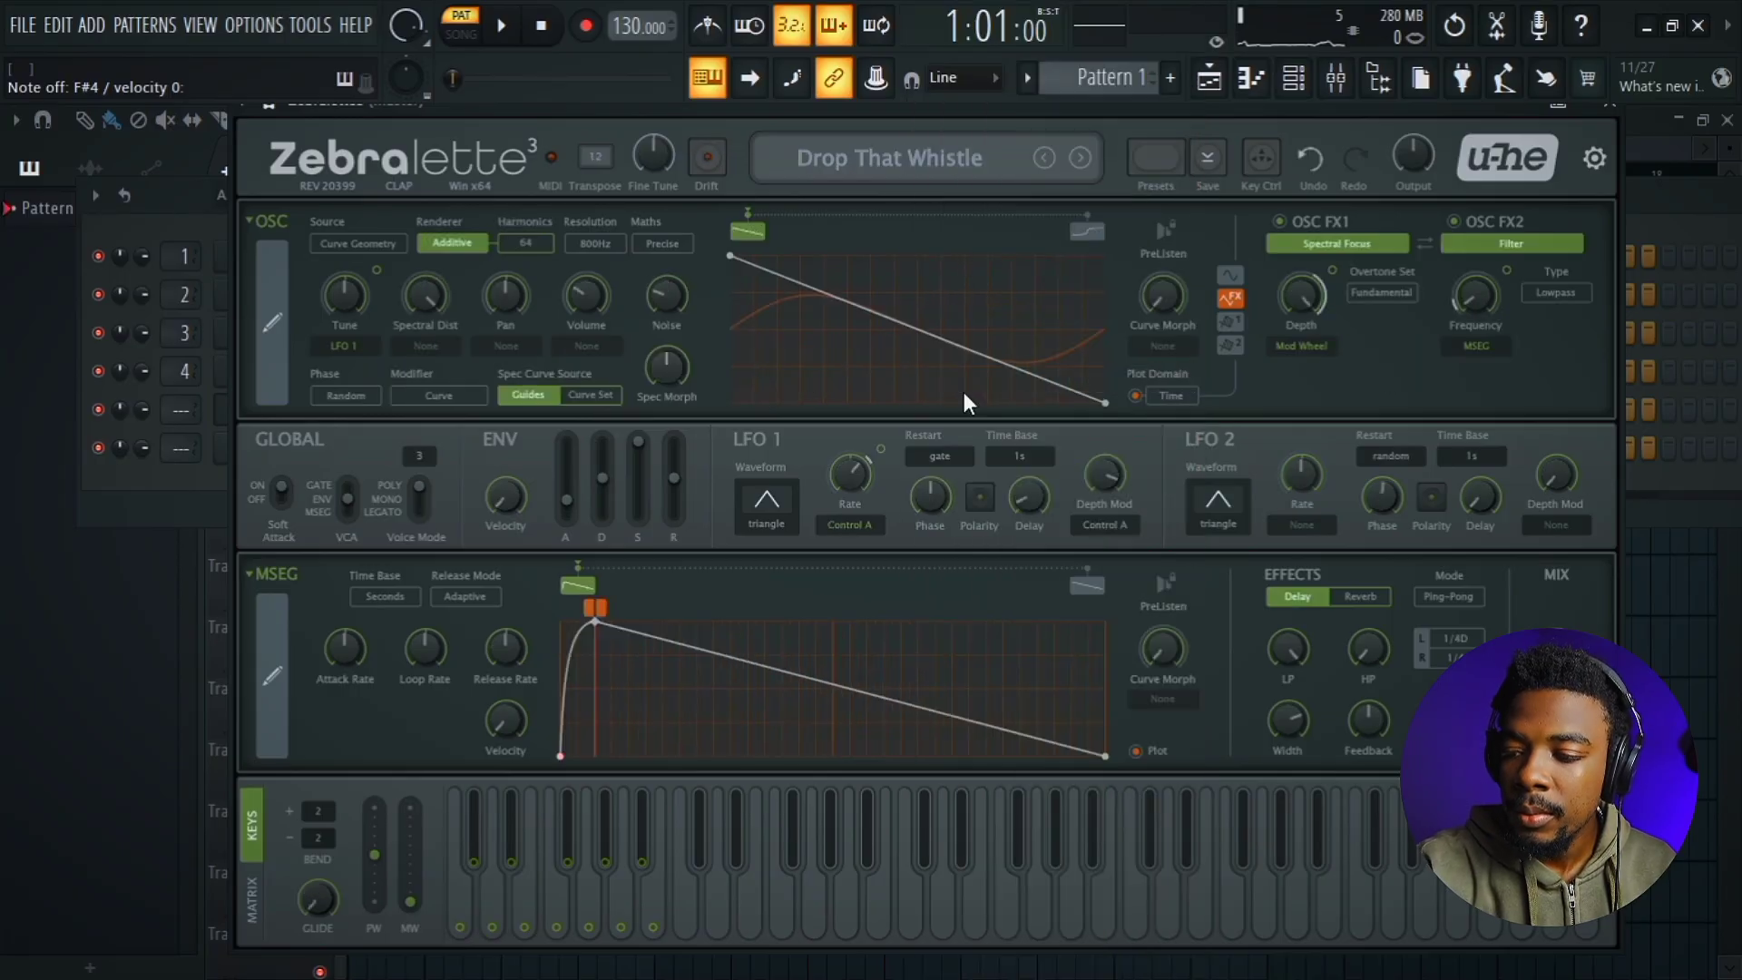